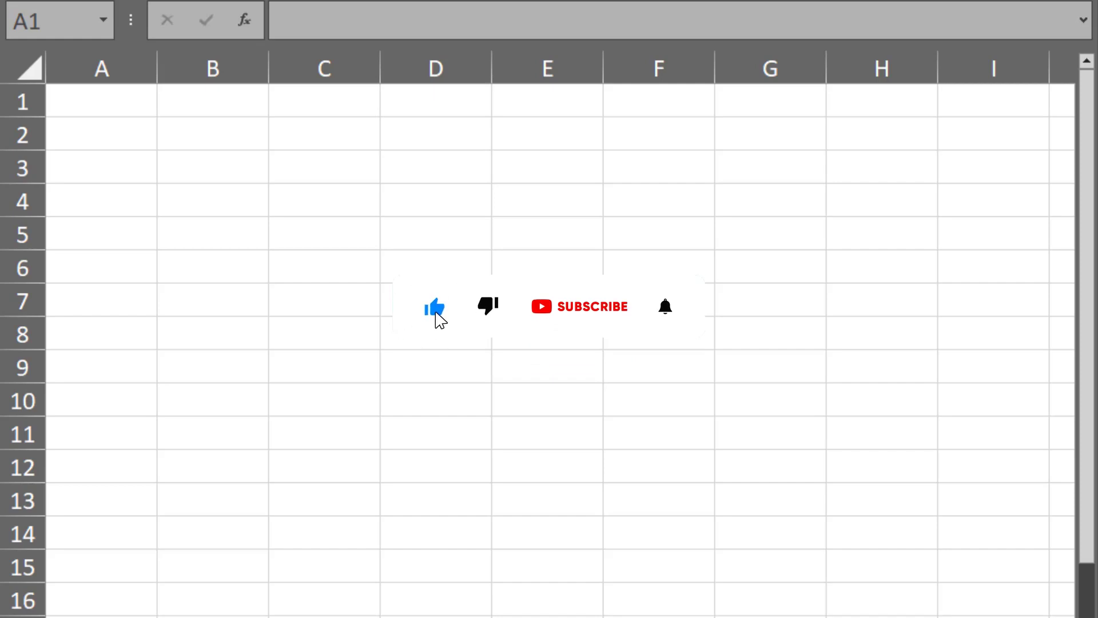
Type =SEQUENCE(3,4,1,5) into D3, picking SEQUENCE from the autocomplete list
{"action": "left_click", "coordinate": [415, 163]}
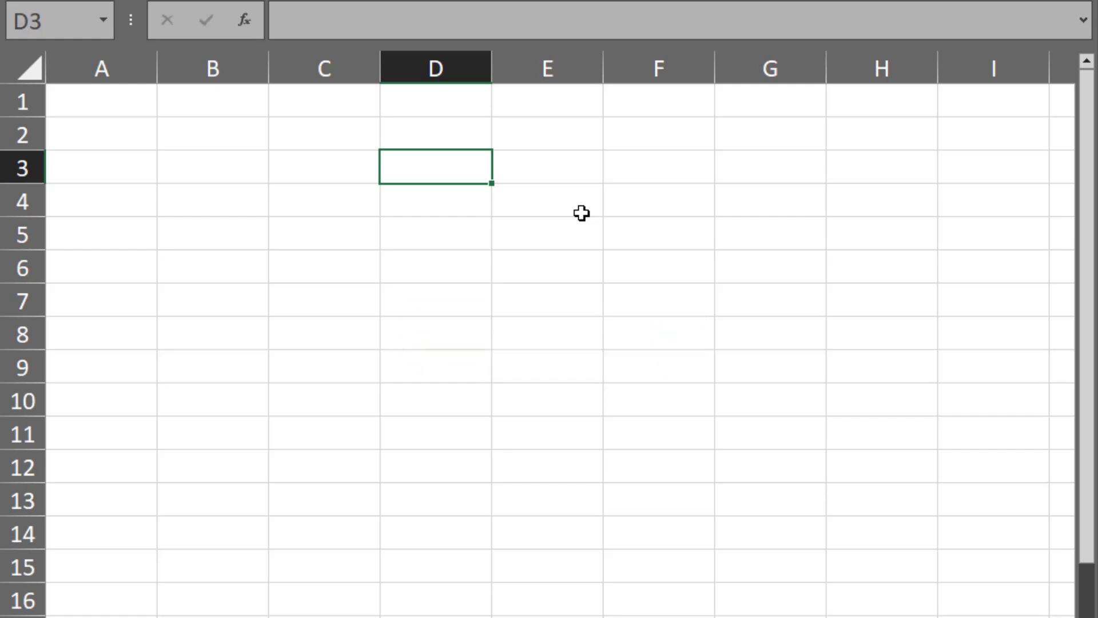
{"action": "type", "text": "=se"}
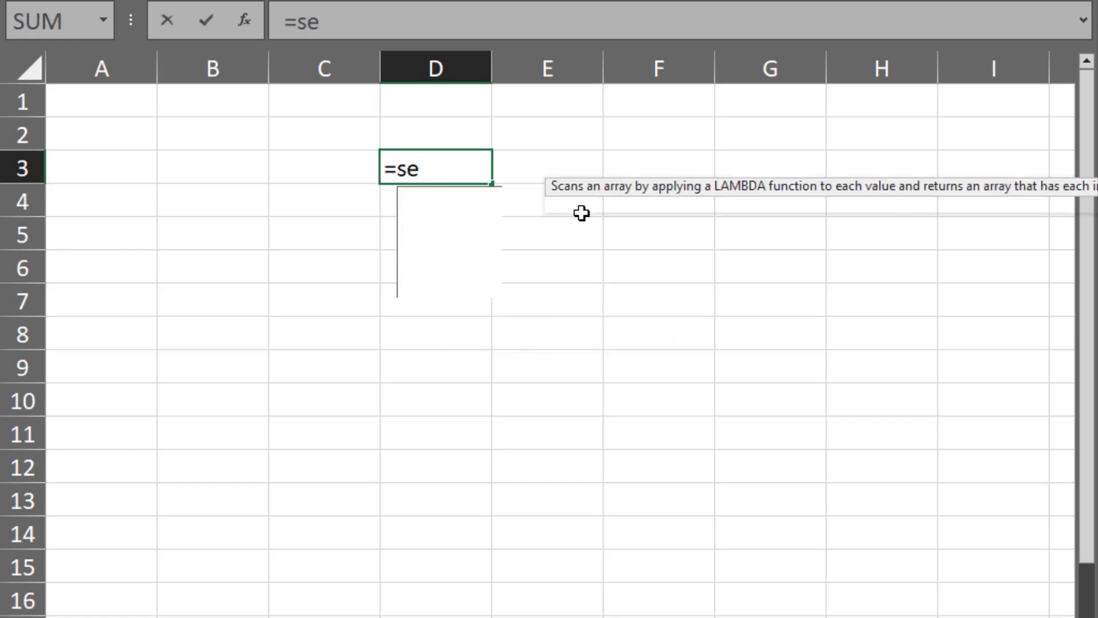
{"action": "type", "text": "q"}
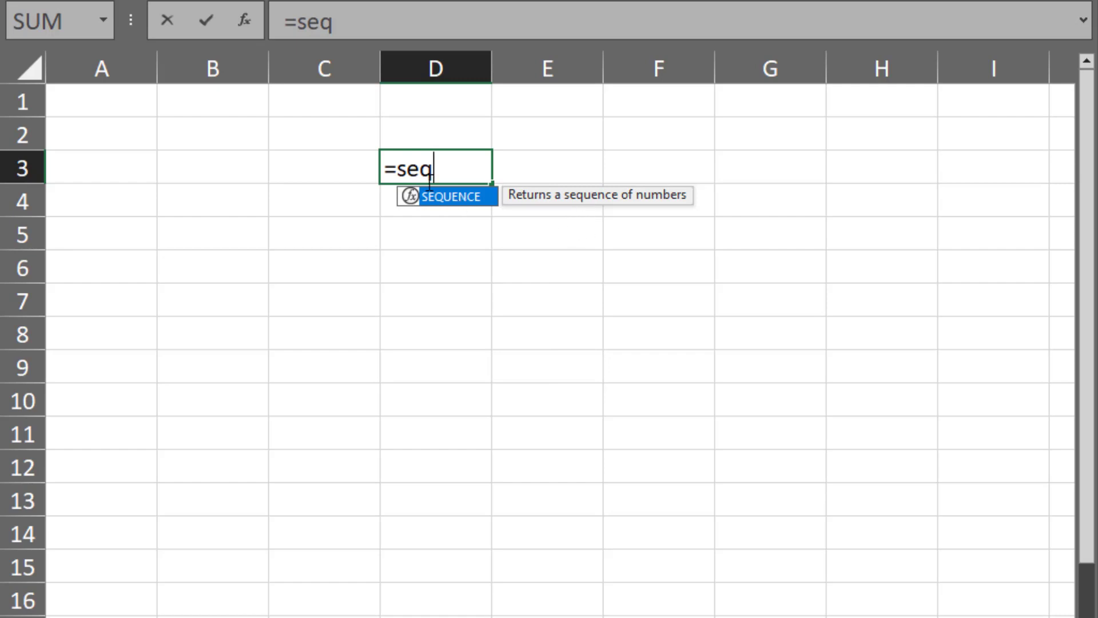
{"action": "double_click", "coordinate": [468, 196]}
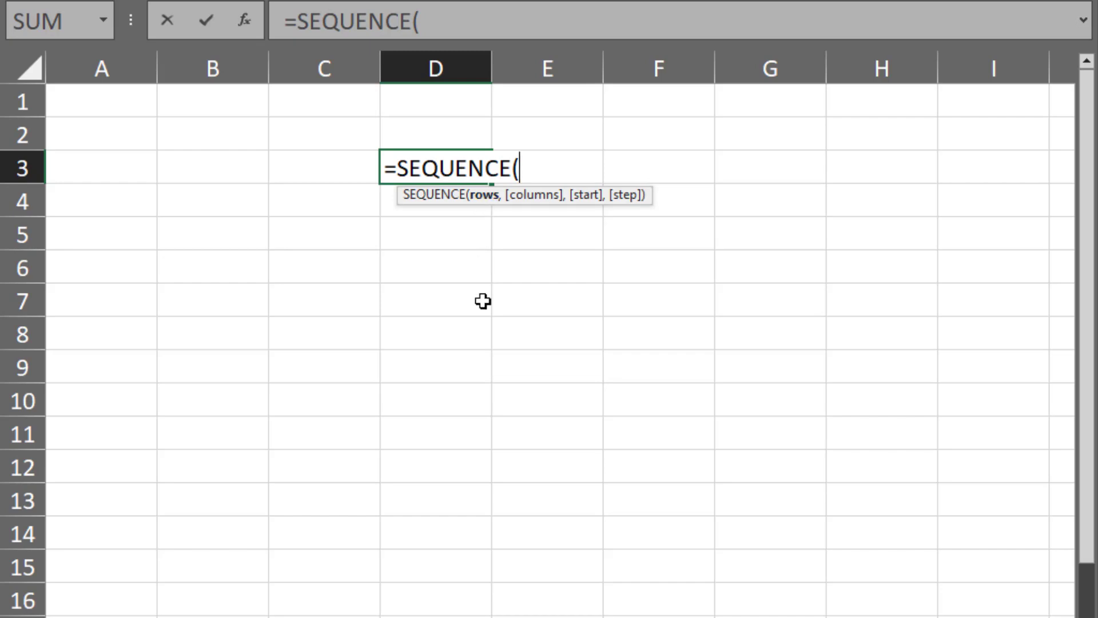
{"action": "type", "text": "3"}
{"action": "type", "text": ","}
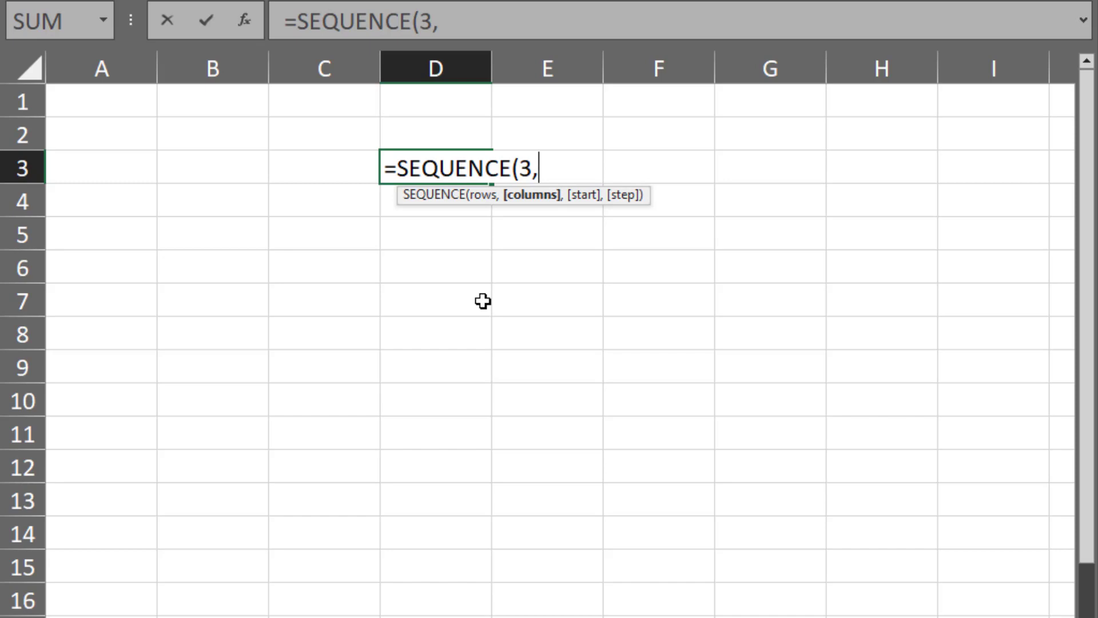
{"action": "type", "text": "4"}
{"action": "type", "text": ","}
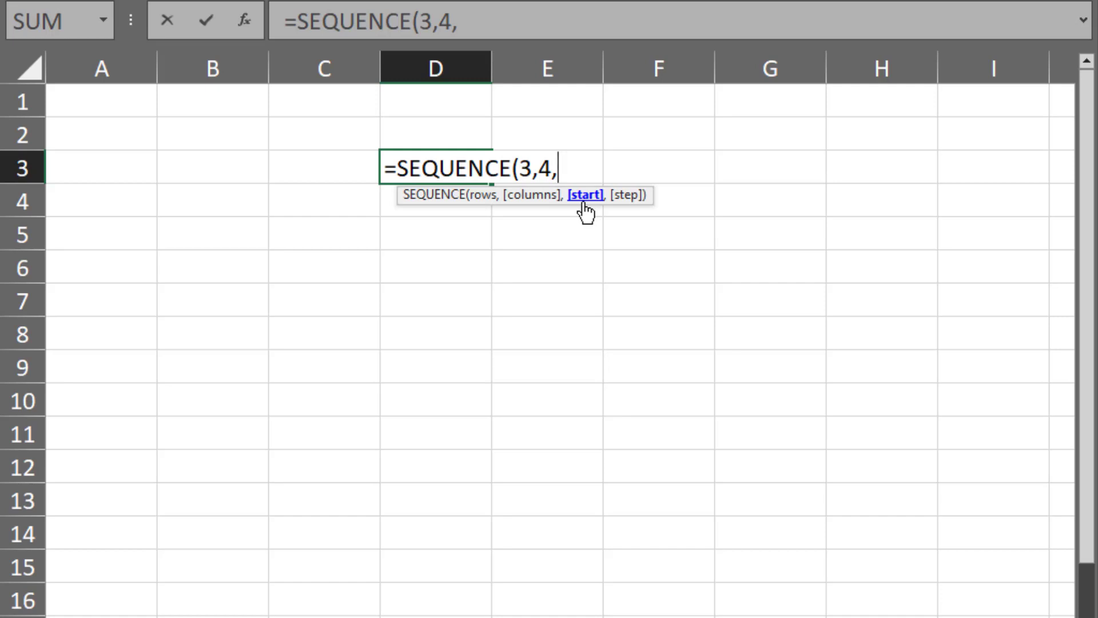
{"action": "type", "text": "1,"}
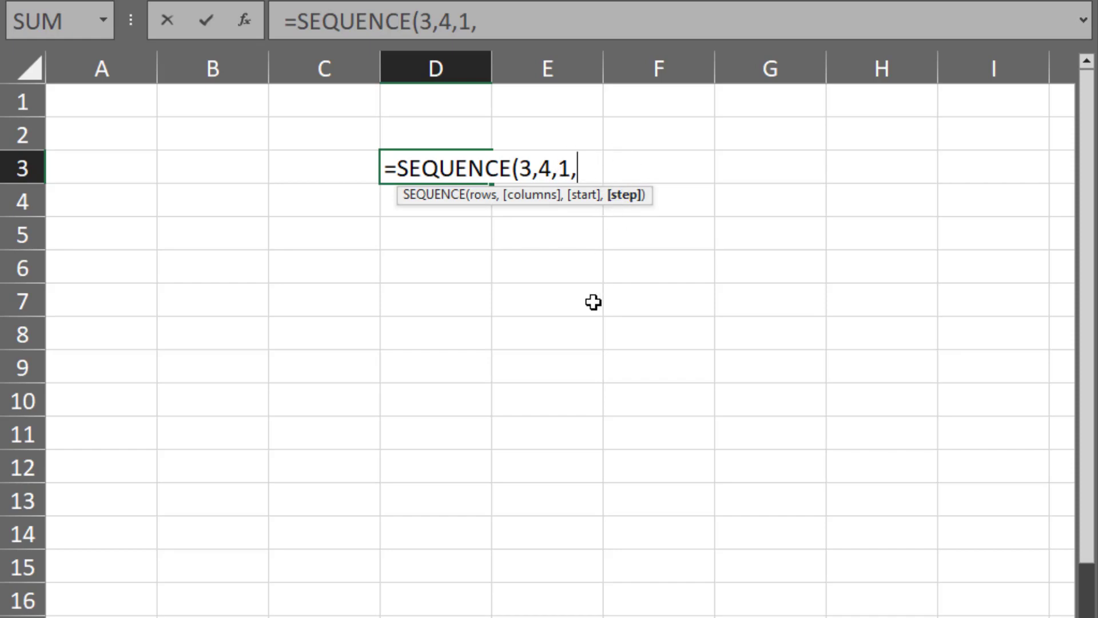
{"action": "type", "text": "5"}
{"action": "type", "text": ")"}
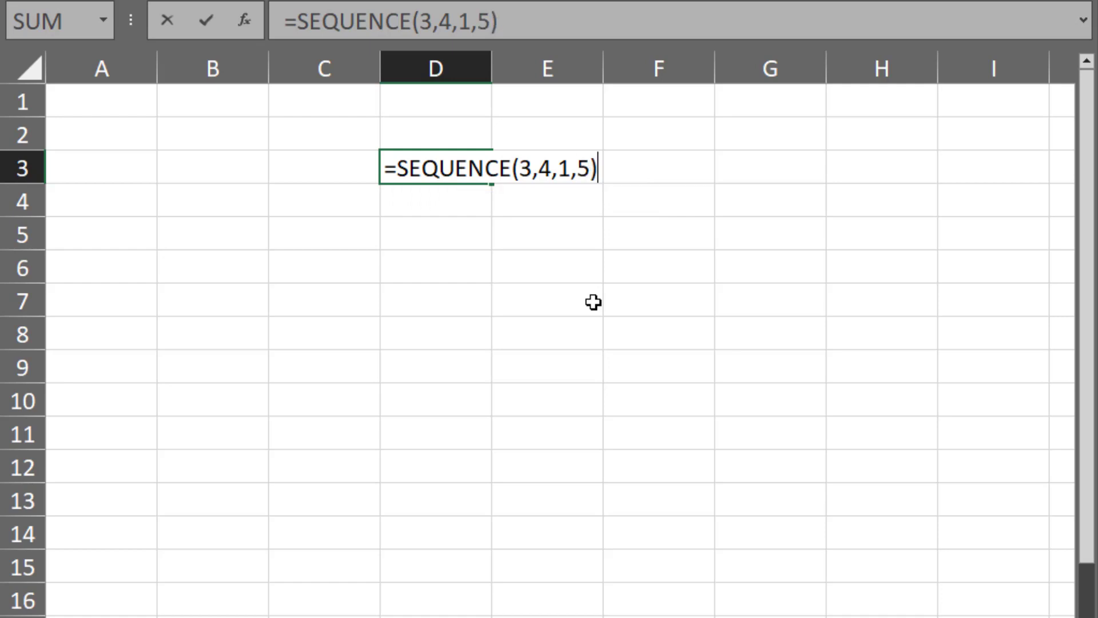
Enter the D3 formula and check the spilled values down column D (D4, D5)
{"action": "key", "text": "Return"}
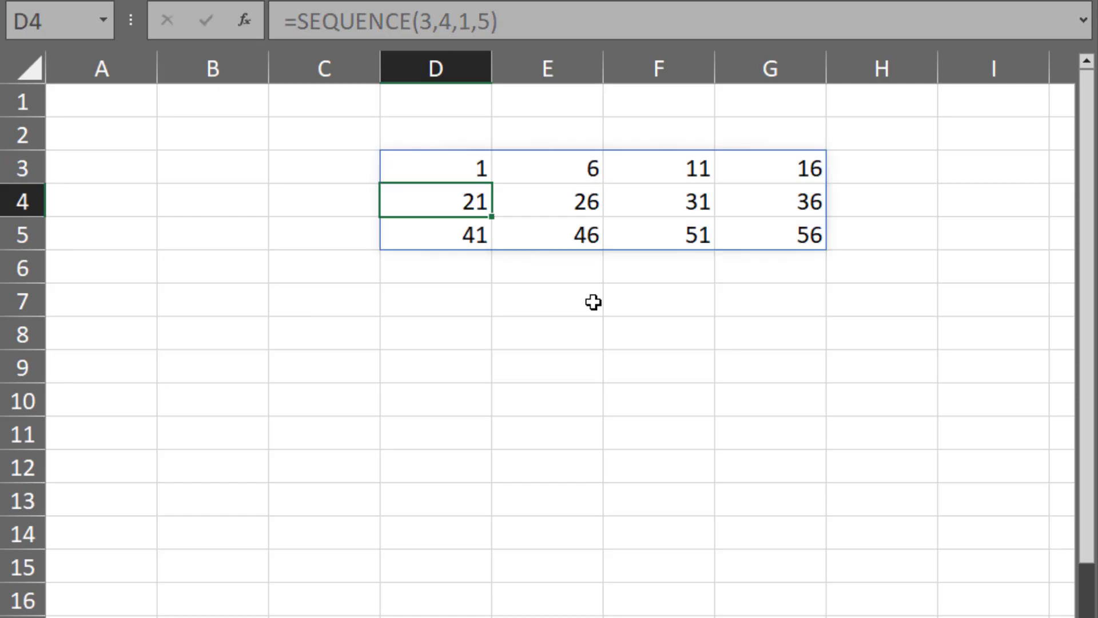
{"action": "left_click", "coordinate": [483, 294]}
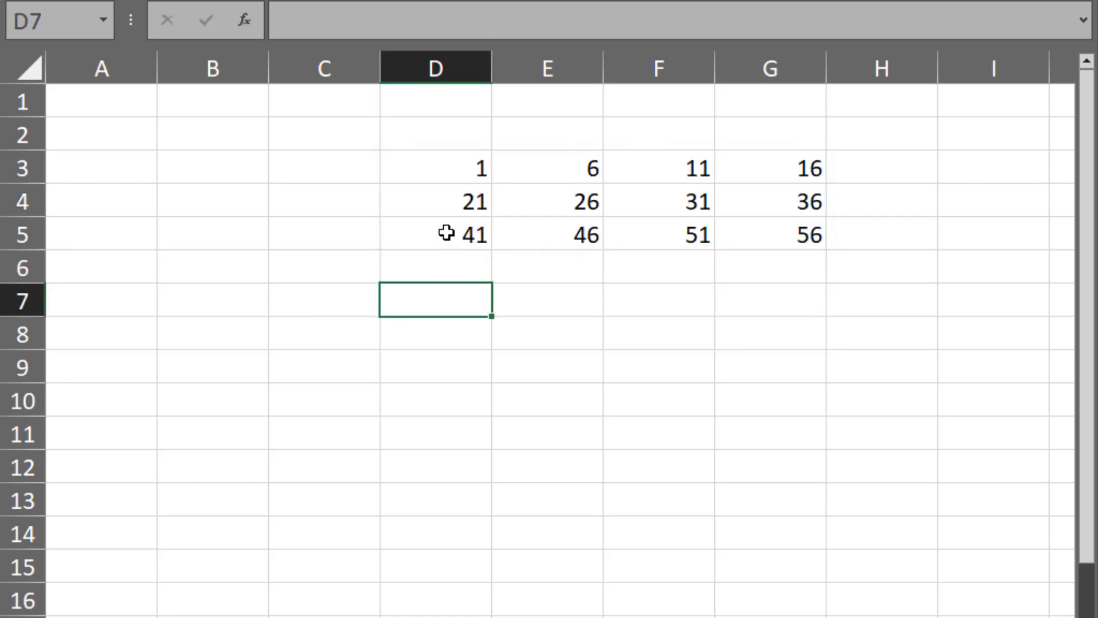
{"action": "left_click", "coordinate": [454, 161]}
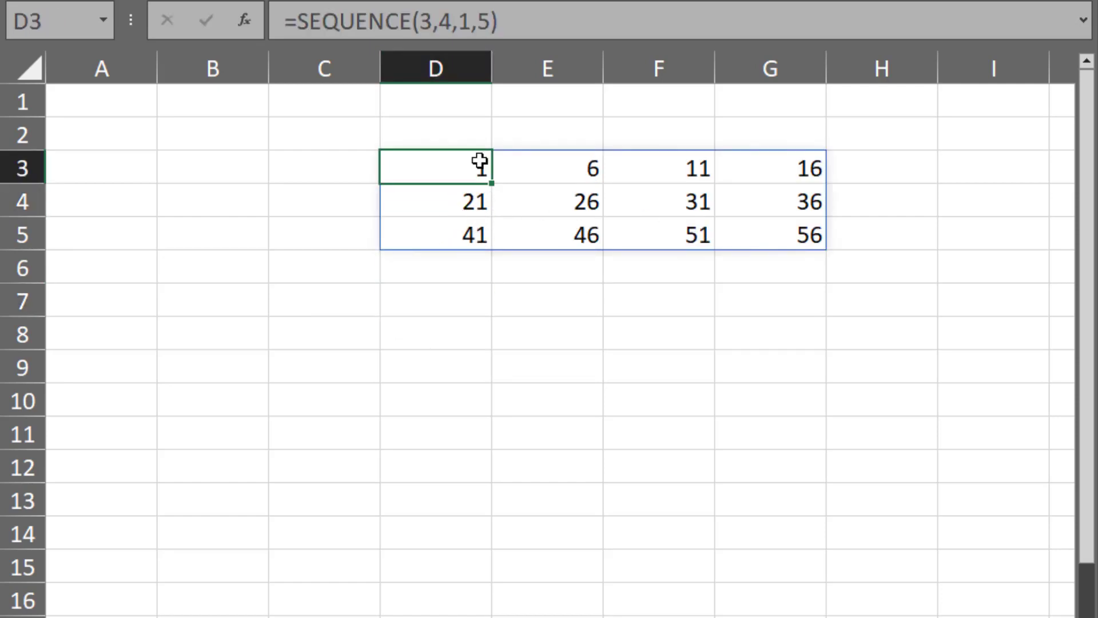
{"action": "left_click", "coordinate": [437, 206]}
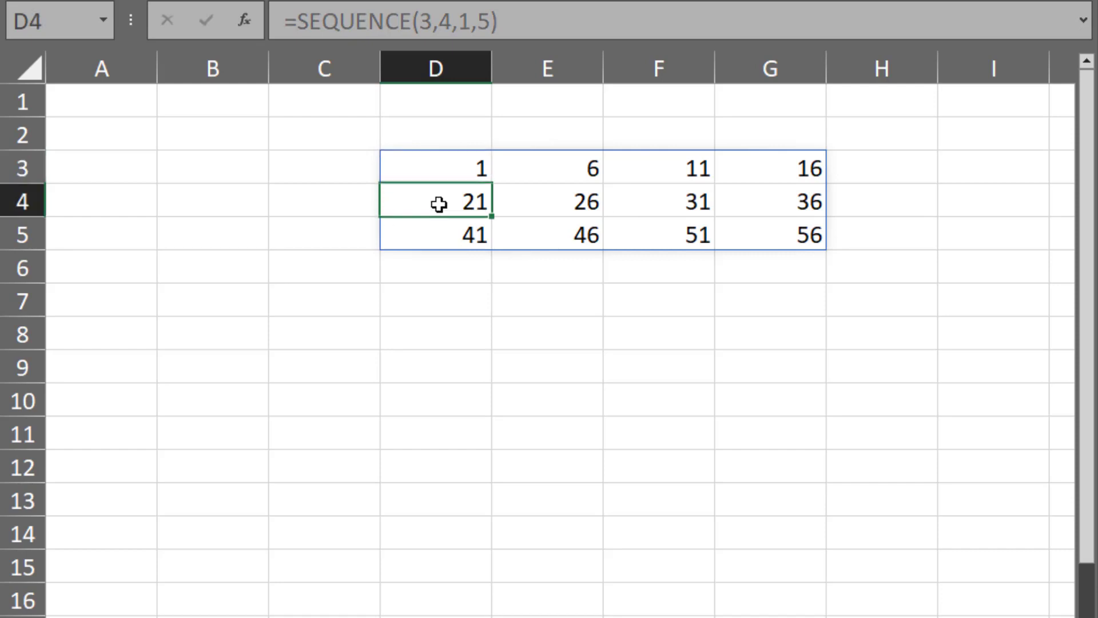
{"action": "left_click", "coordinate": [441, 232]}
Check the spilled values along row 3, from D3 through G3
{"action": "left_click", "coordinate": [444, 169]}
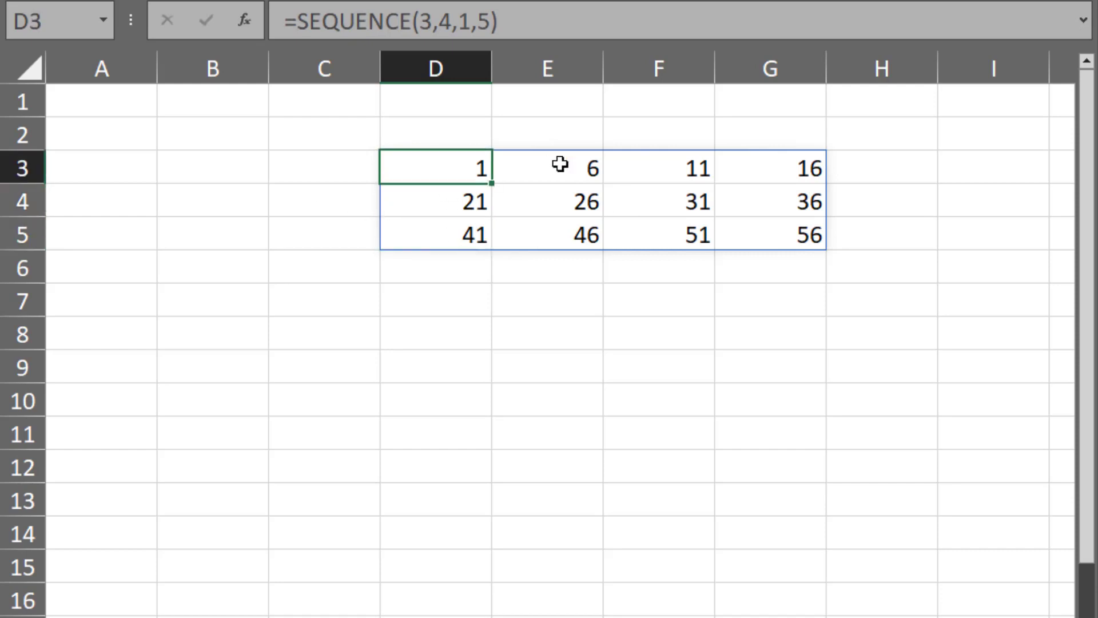
{"action": "left_click", "coordinate": [561, 166]}
{"action": "left_click", "coordinate": [673, 168]}
{"action": "left_click", "coordinate": [808, 170]}
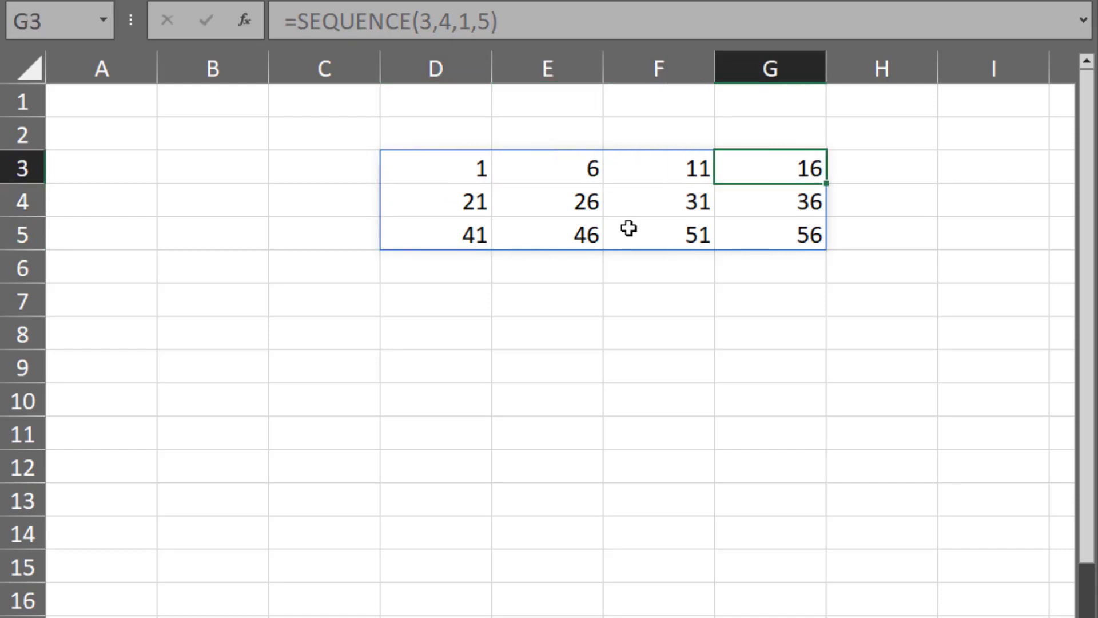
{"action": "left_click", "coordinate": [449, 177]}
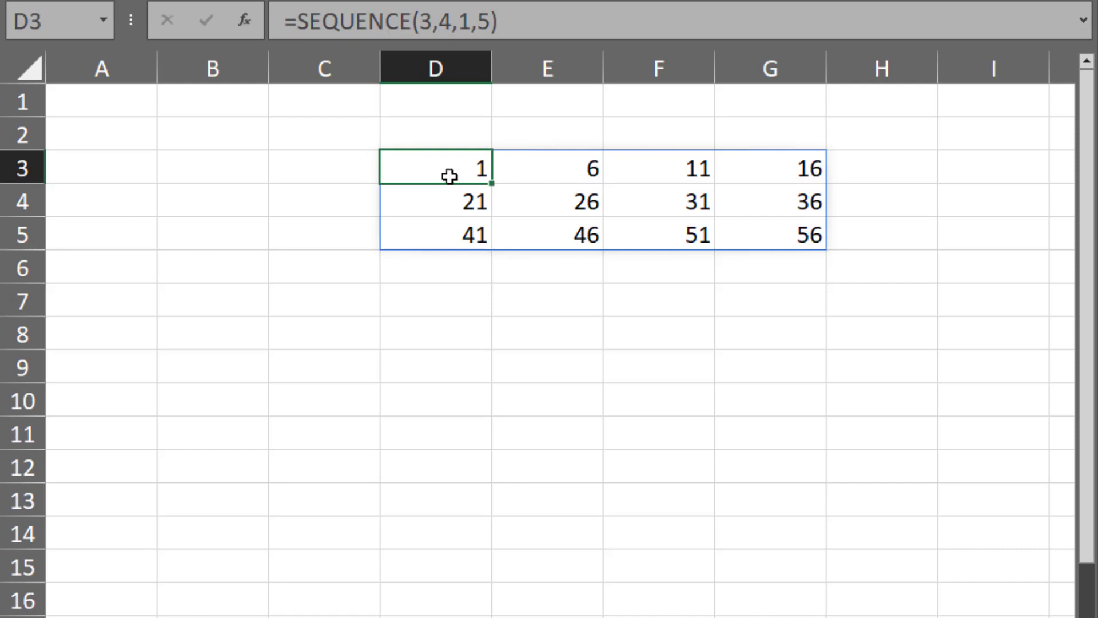
{"action": "left_click", "coordinate": [544, 171]}
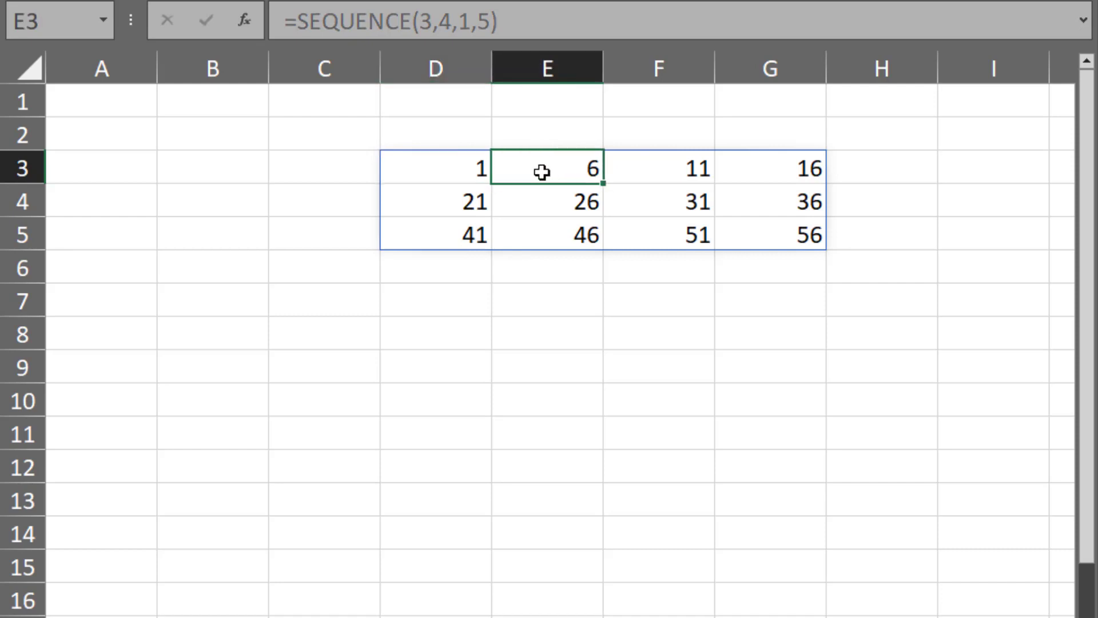
{"action": "left_click", "coordinate": [671, 173]}
{"action": "left_click", "coordinate": [798, 172]}
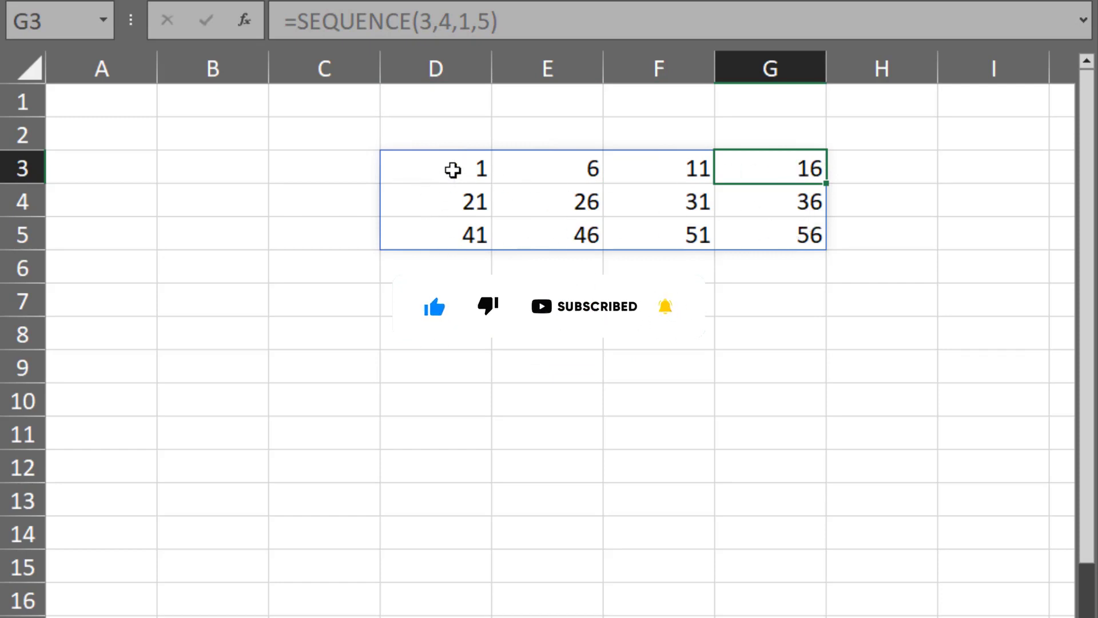
Select D3:G5 and delete the spilled sequence
{"action": "left_click_drag", "start_coordinate": [450, 168], "coordinate": [784, 237]}
{"action": "key", "text": "Delete"}
{"action": "left_click", "coordinate": [428, 171]}
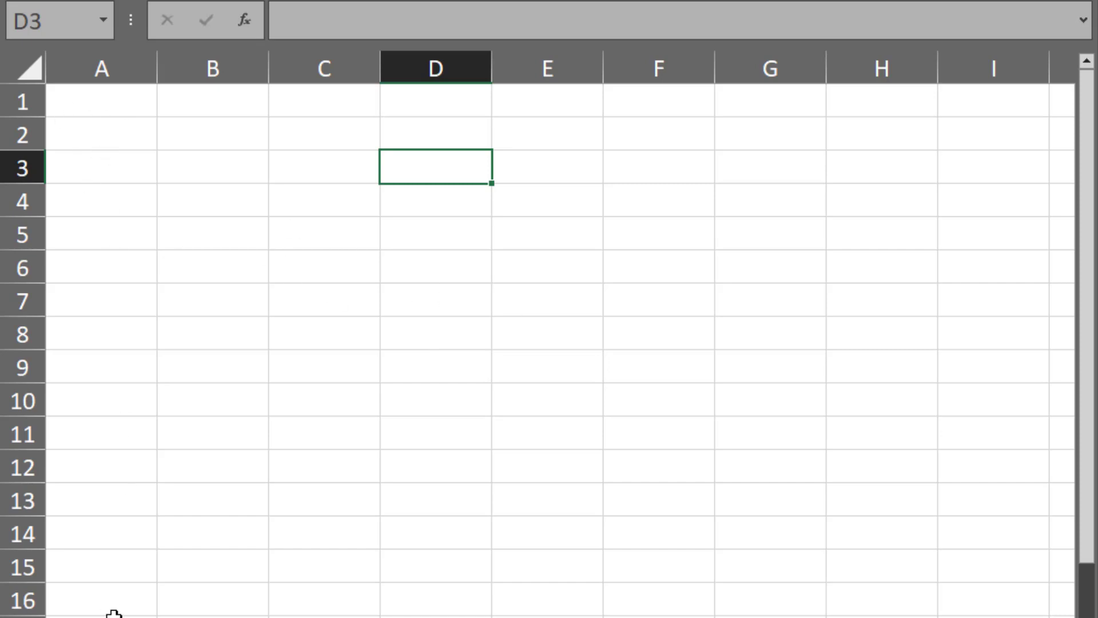
{"action": "left_click", "coordinate": [130, 112]}
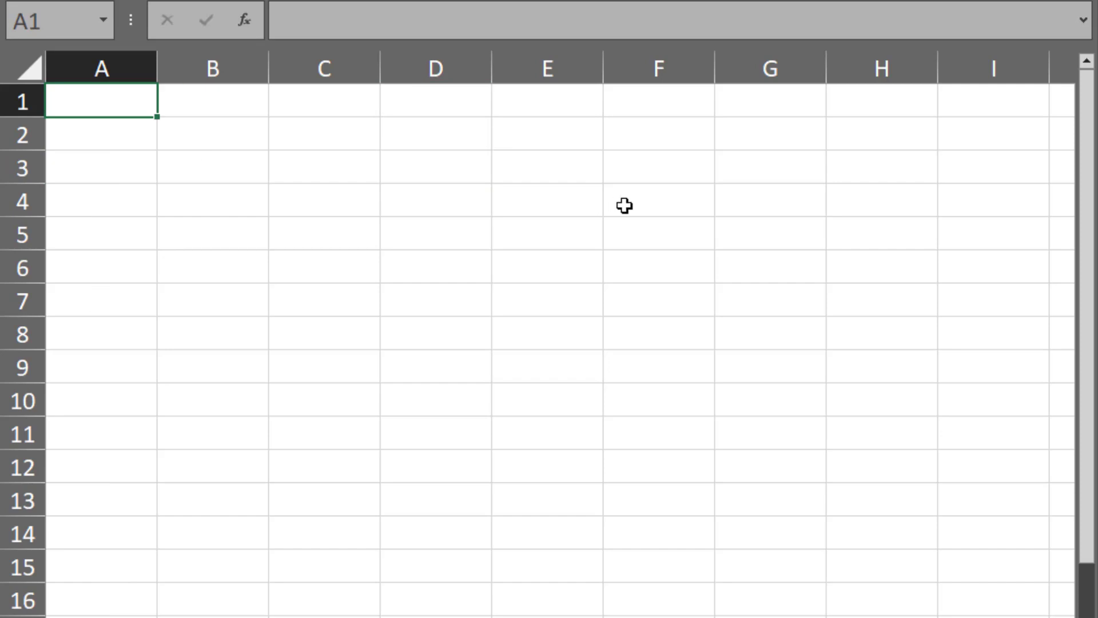
{"action": "type", "text": "=e"}
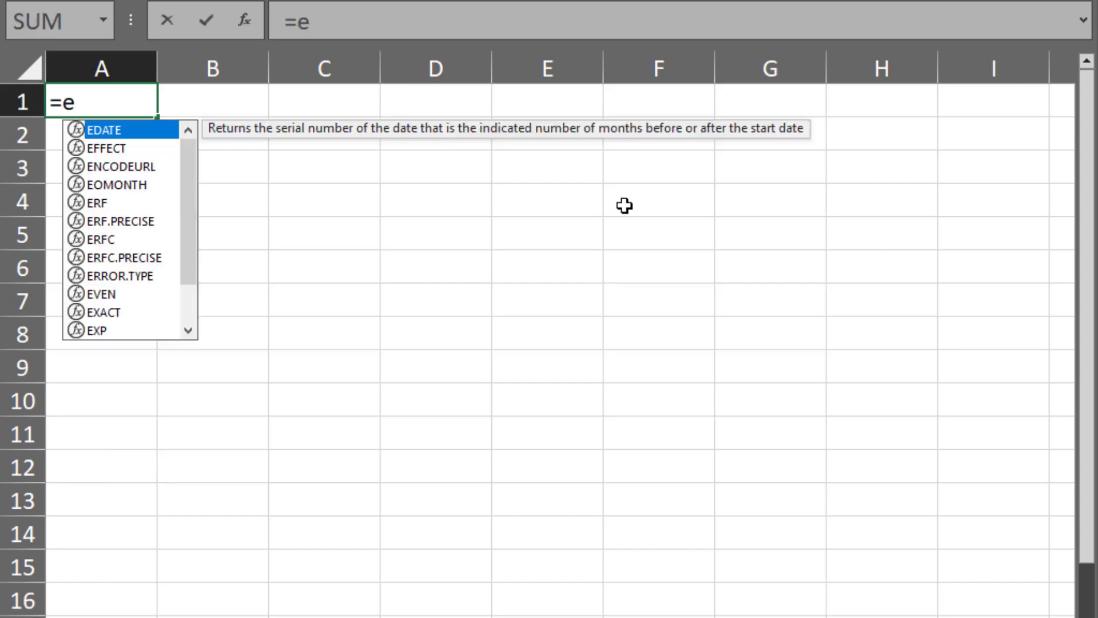
{"action": "type", "text": "s"}
{"action": "key", "text": "BackSpace"}
{"action": "key", "text": "BackSpace"}
{"action": "type", "text": "se"}
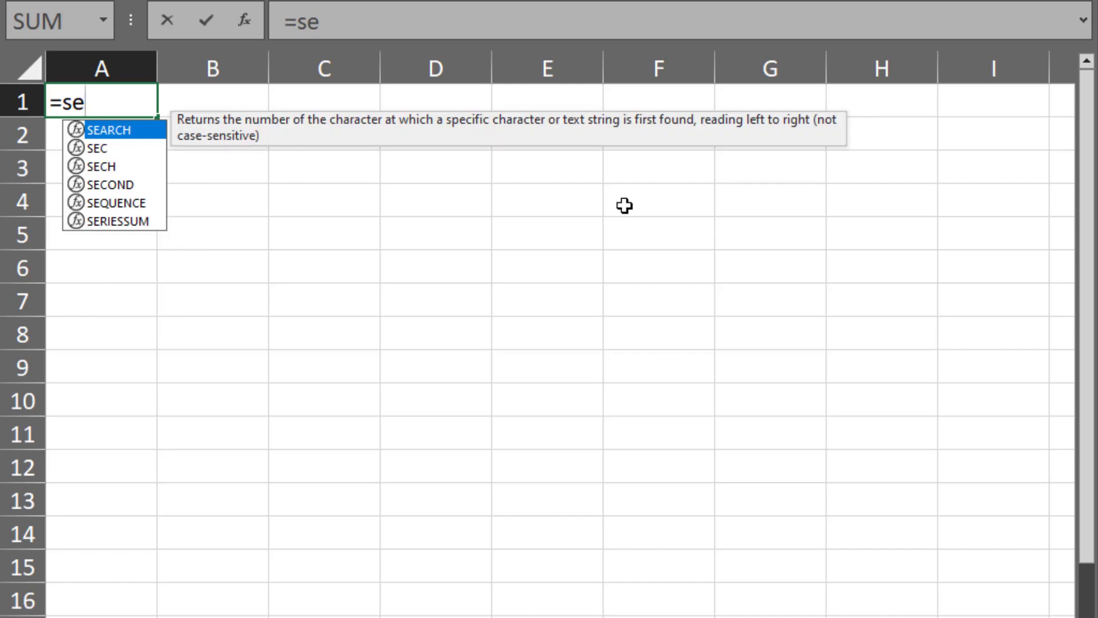
{"action": "type", "text": "q"}
{"action": "double_click", "coordinate": [137, 129]}
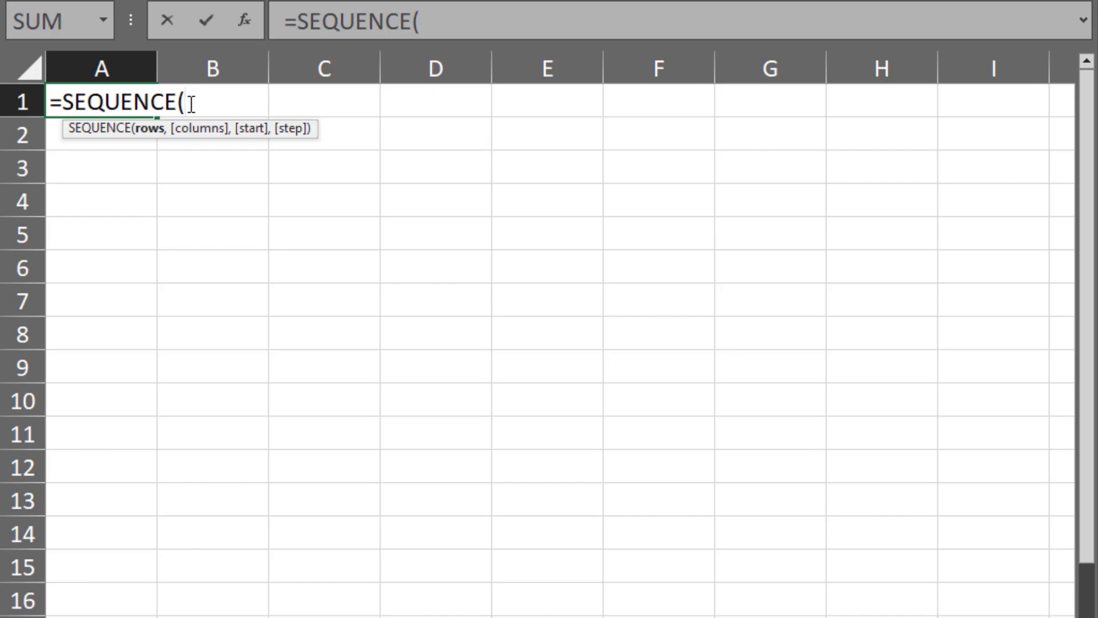
{"action": "type", "text": "5"}
{"action": "type", "text": "0"}
{"action": "key", "text": "Return"}
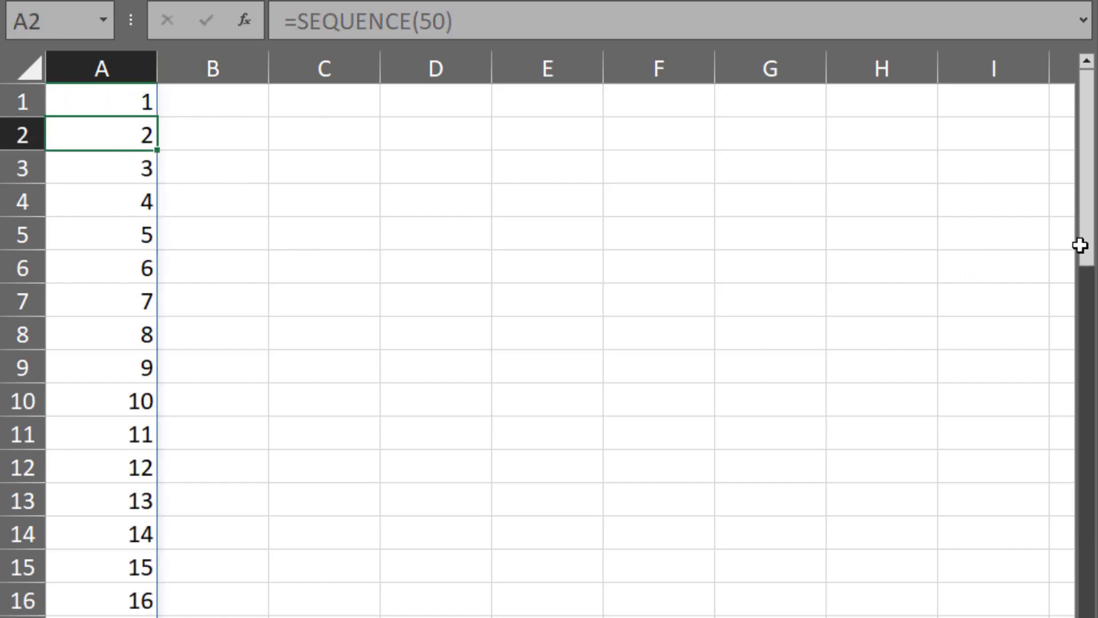
{"action": "left_click_drag", "start_coordinate": [1090, 252], "coordinate": [1094, 615]}
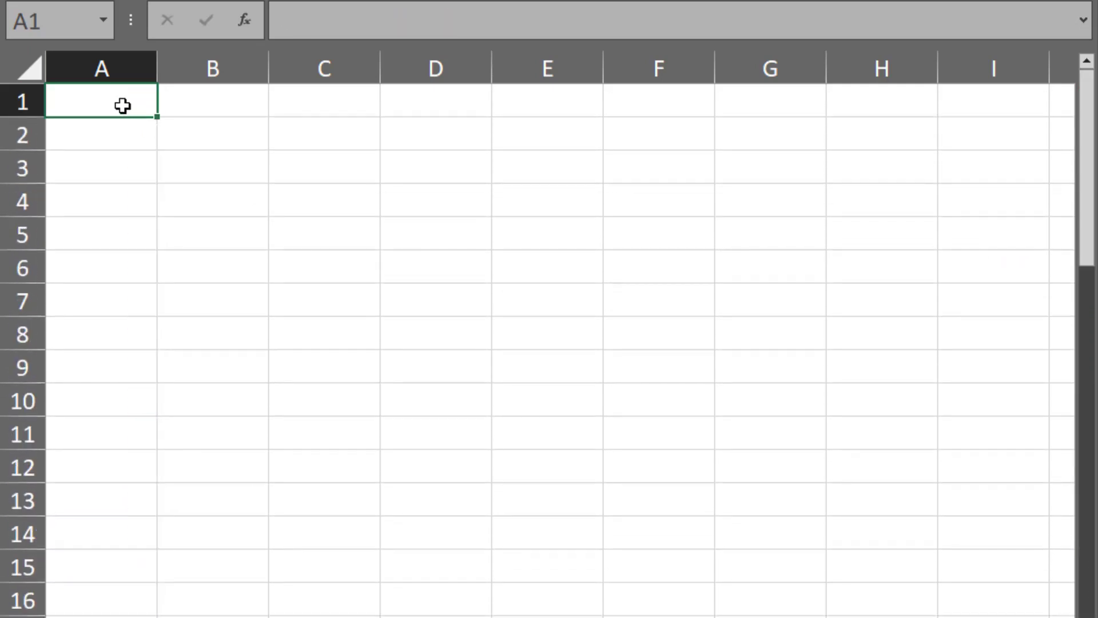
Check the existing cells across row 1
{"action": "left_click", "coordinate": [189, 105]}
{"action": "left_click", "coordinate": [105, 104]}
{"action": "left_click", "coordinate": [221, 103]}
{"action": "left_click", "coordinate": [360, 108]}
{"action": "left_click", "coordinate": [461, 97]}
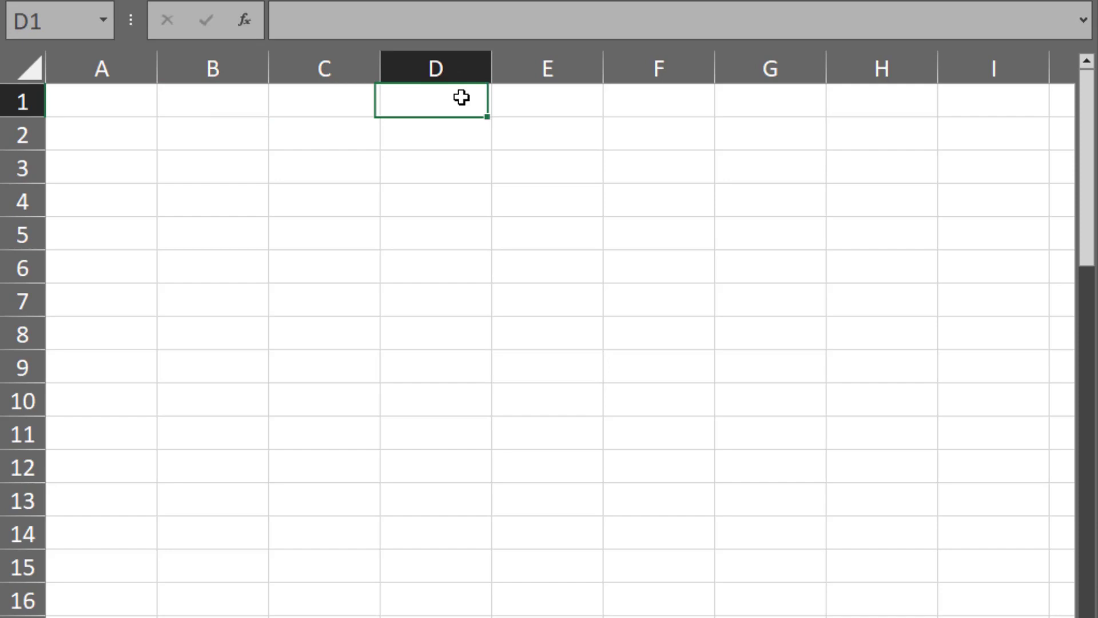
Enter =SEQUENCE(,10) in A1 to spill 1 through 10 across row 1
{"action": "left_click", "coordinate": [108, 99]}
{"action": "type", "text": "="}
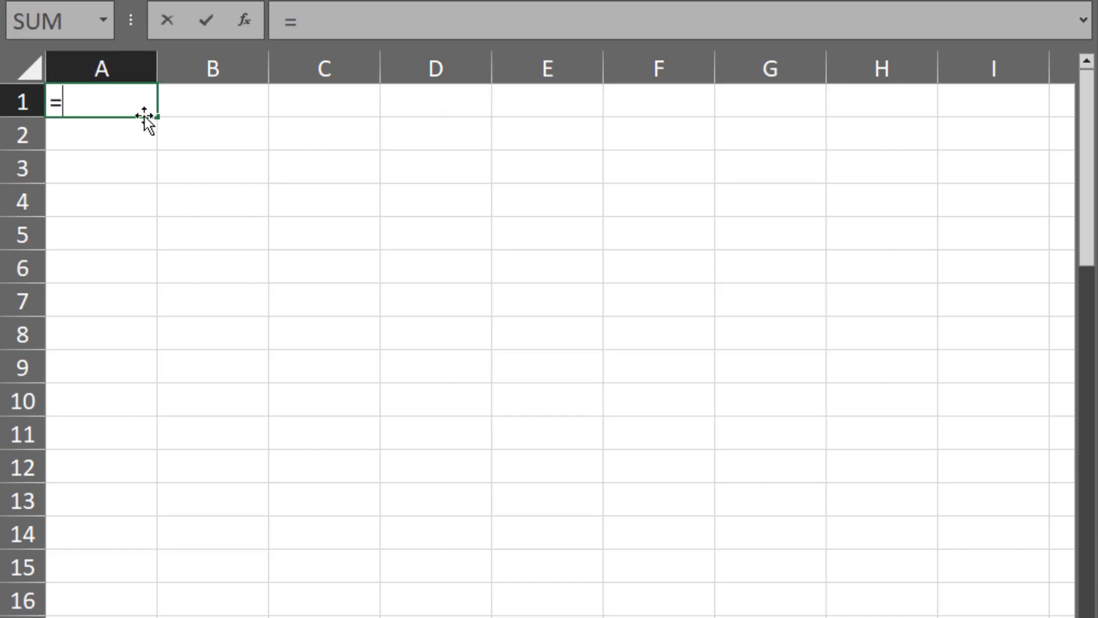
{"action": "type", "text": "se"}
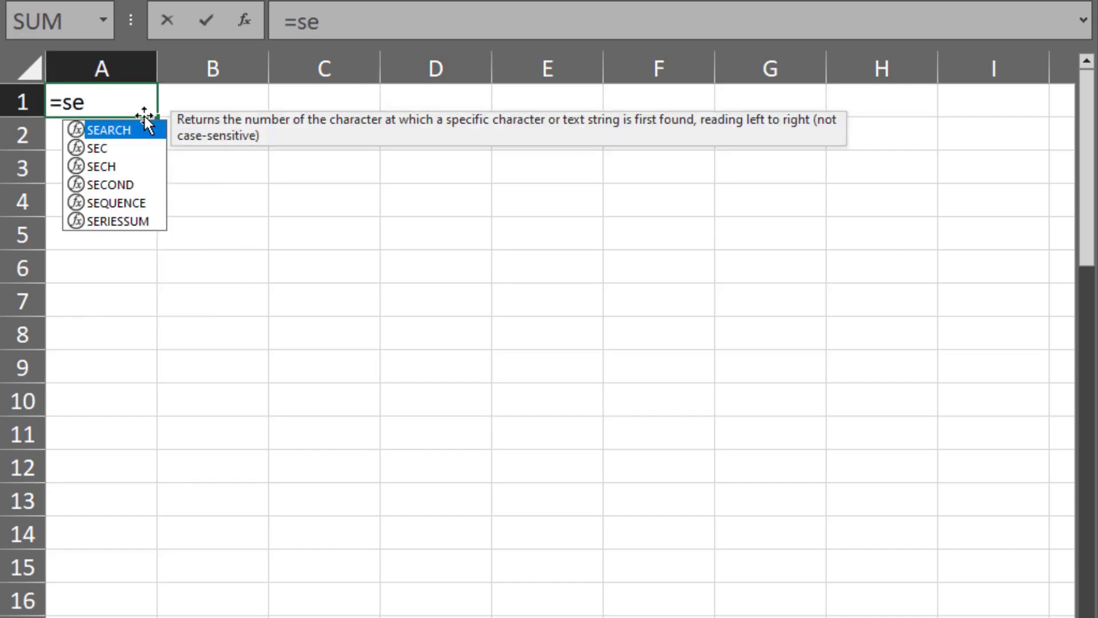
{"action": "type", "text": "q"}
{"action": "double_click", "coordinate": [128, 130]}
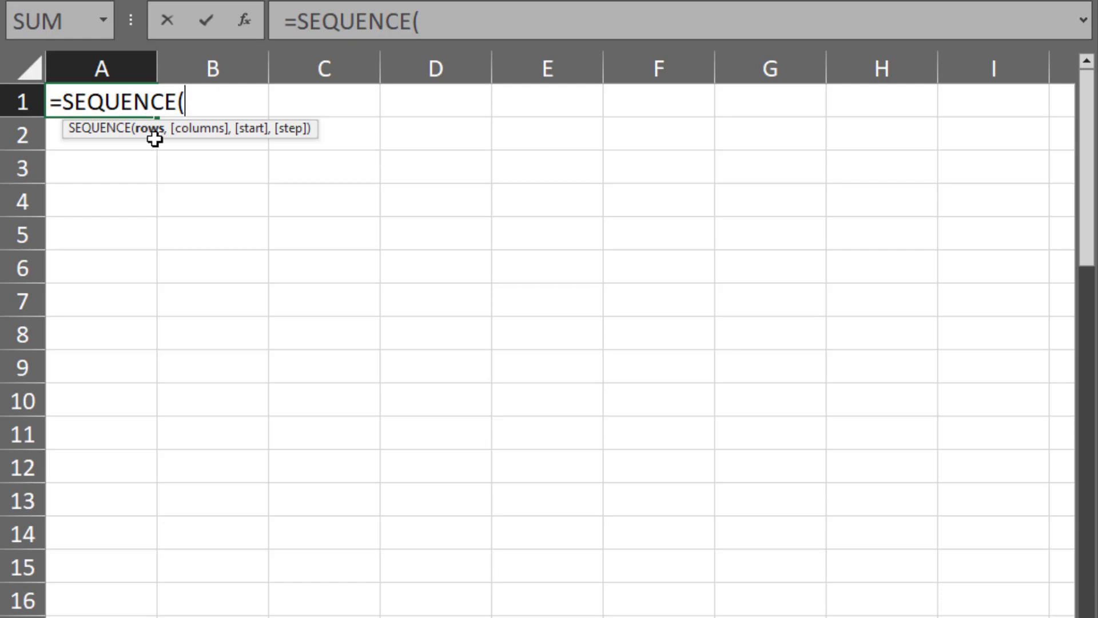
{"action": "type", "text": ","}
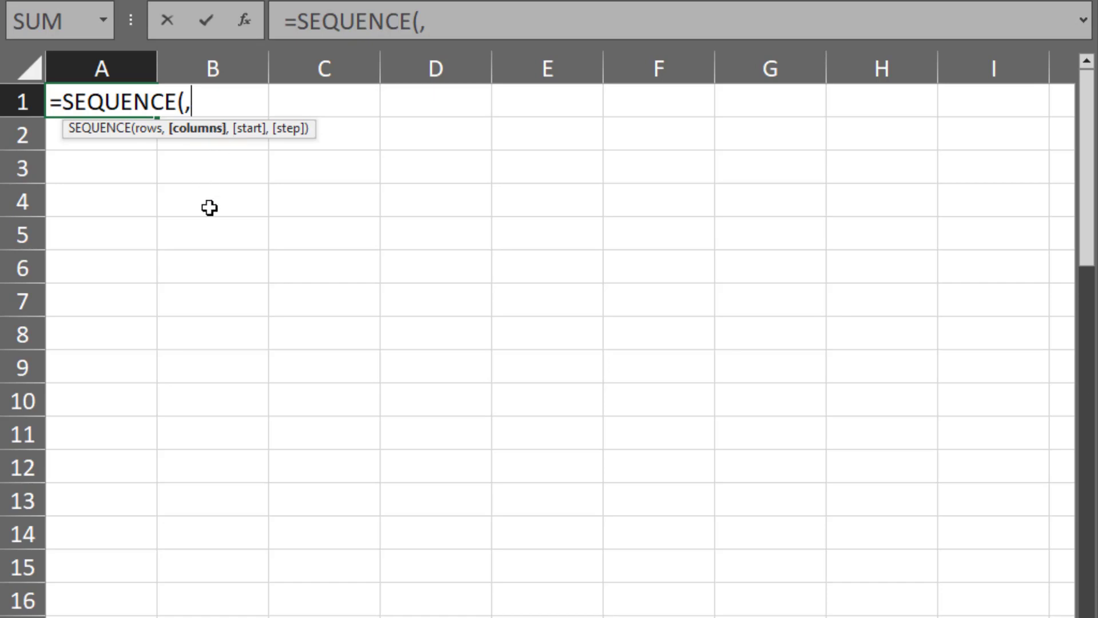
{"action": "type", "text": "10"}
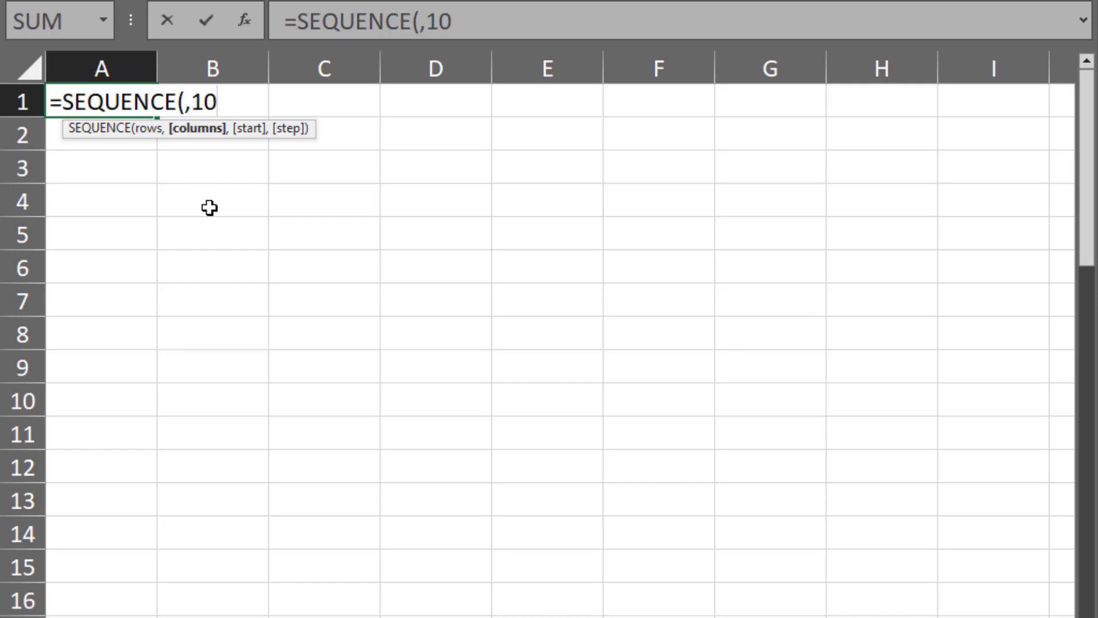
{"action": "key", "text": "Return"}
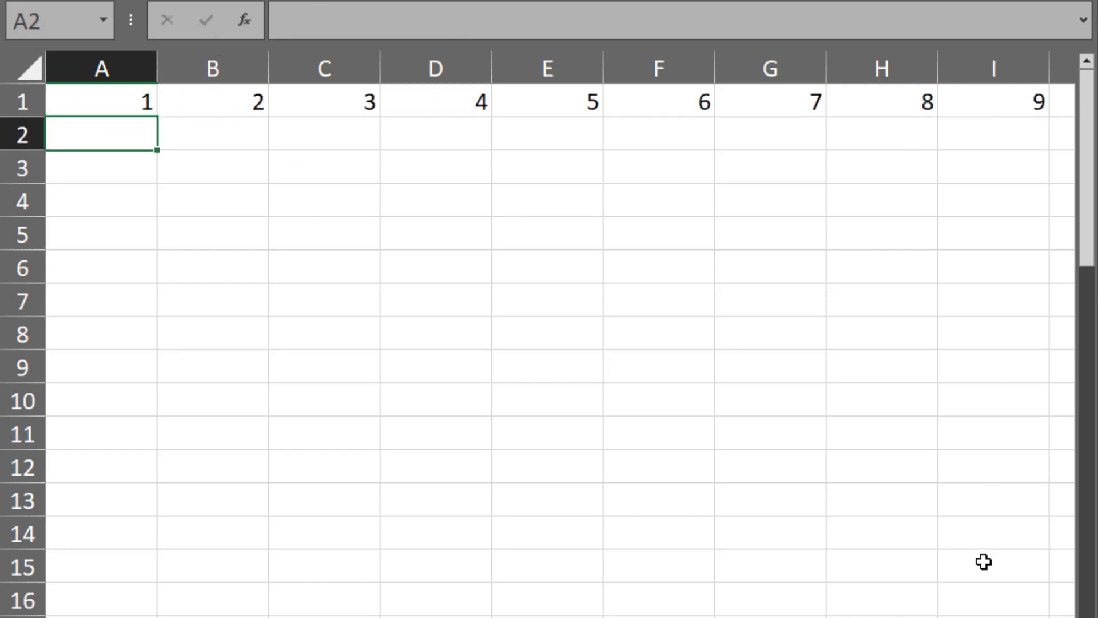
Inspect the spilled numbers in row 1, then delete the A1 formula and its spill
{"action": "scroll", "coordinate": [549, 343], "scroll_direction": "right", "scroll_amount": 1}
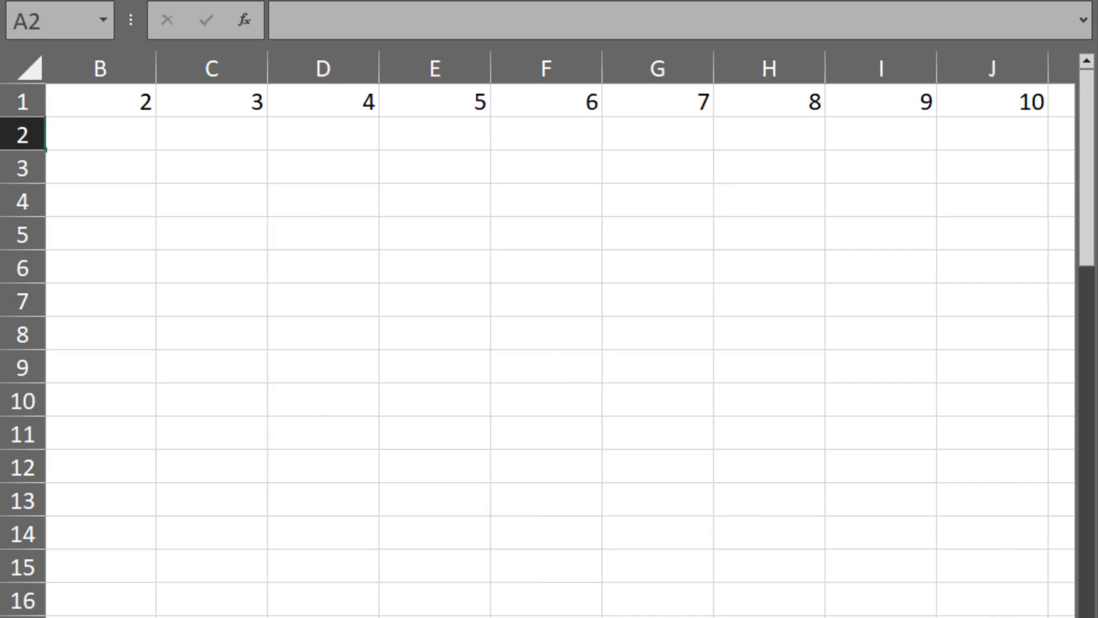
{"action": "scroll", "coordinate": [549, 332], "scroll_direction": "right", "scroll_amount": 1}
{"action": "scroll", "coordinate": [550, 331], "scroll_direction": "left", "scroll_amount": 2}
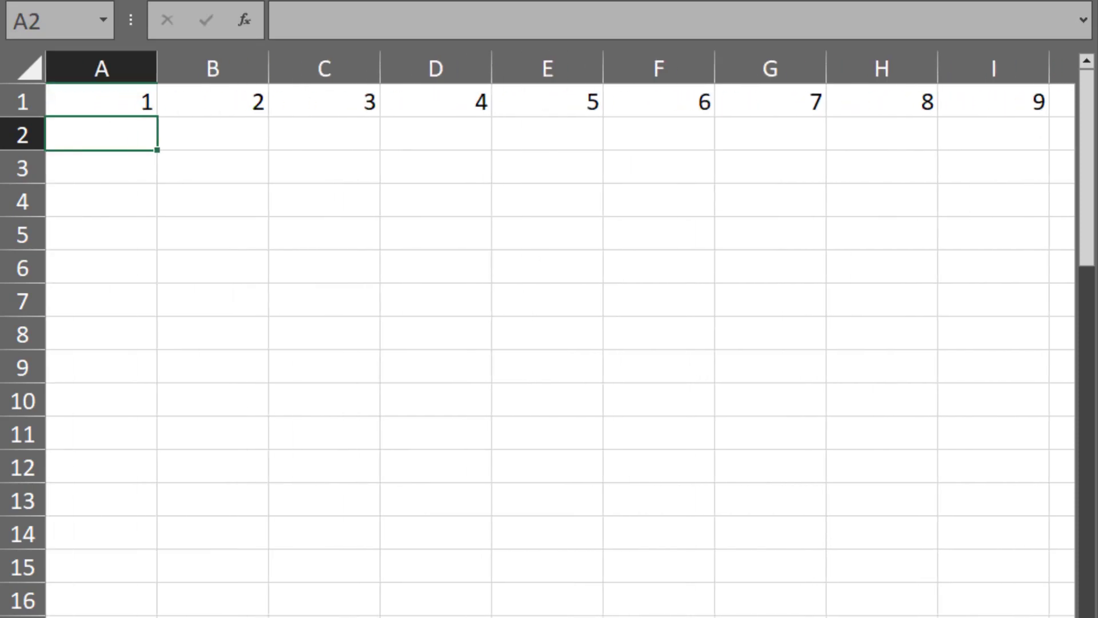
{"action": "left_click", "coordinate": [101, 94]}
{"action": "left_click", "coordinate": [240, 103]}
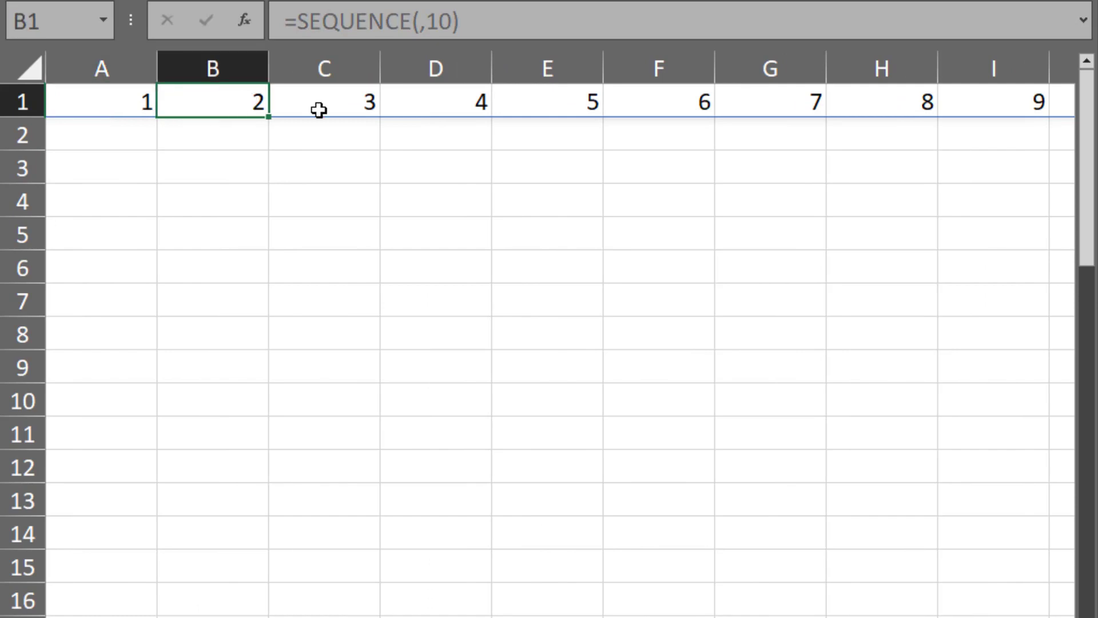
{"action": "left_click", "coordinate": [319, 107]}
{"action": "left_click", "coordinate": [440, 96]}
{"action": "left_click", "coordinate": [508, 97]}
{"action": "left_click", "coordinate": [123, 112]}
{"action": "key", "text": "Delete"}
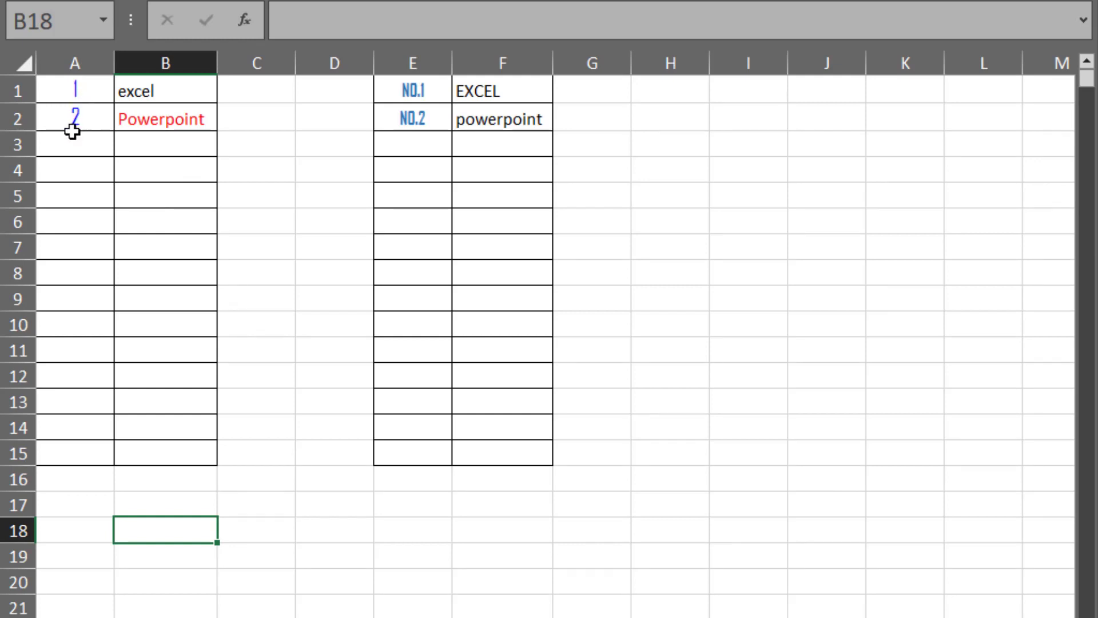
Enter word in B3 and compare A3's new number with the NO.1/NO.2 labels
{"action": "left_click", "coordinate": [145, 142]}
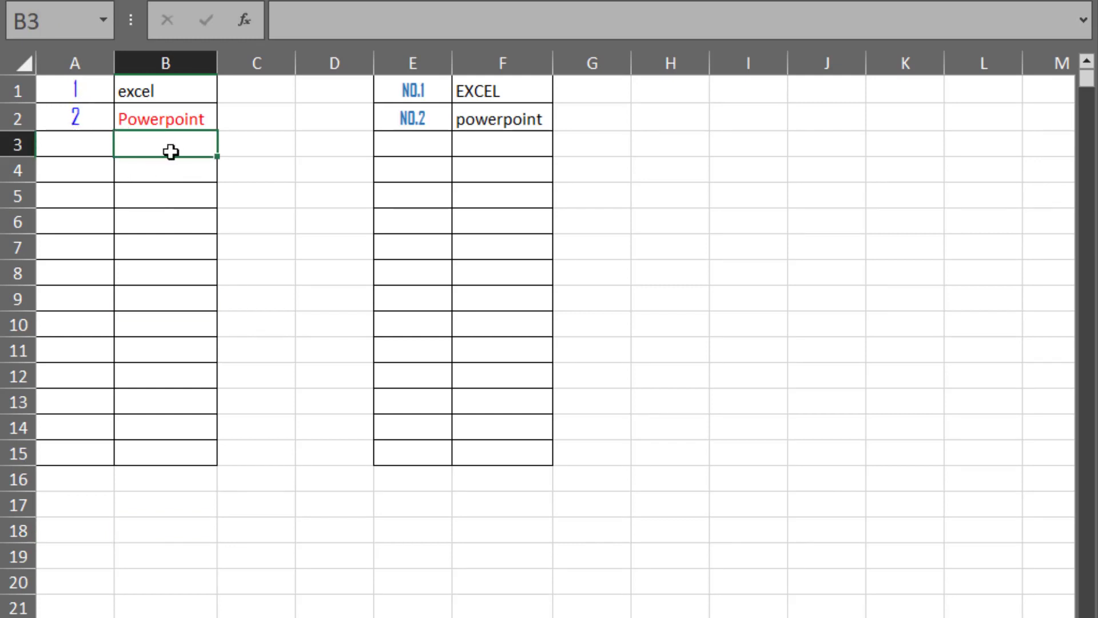
{"action": "type", "text": "word"}
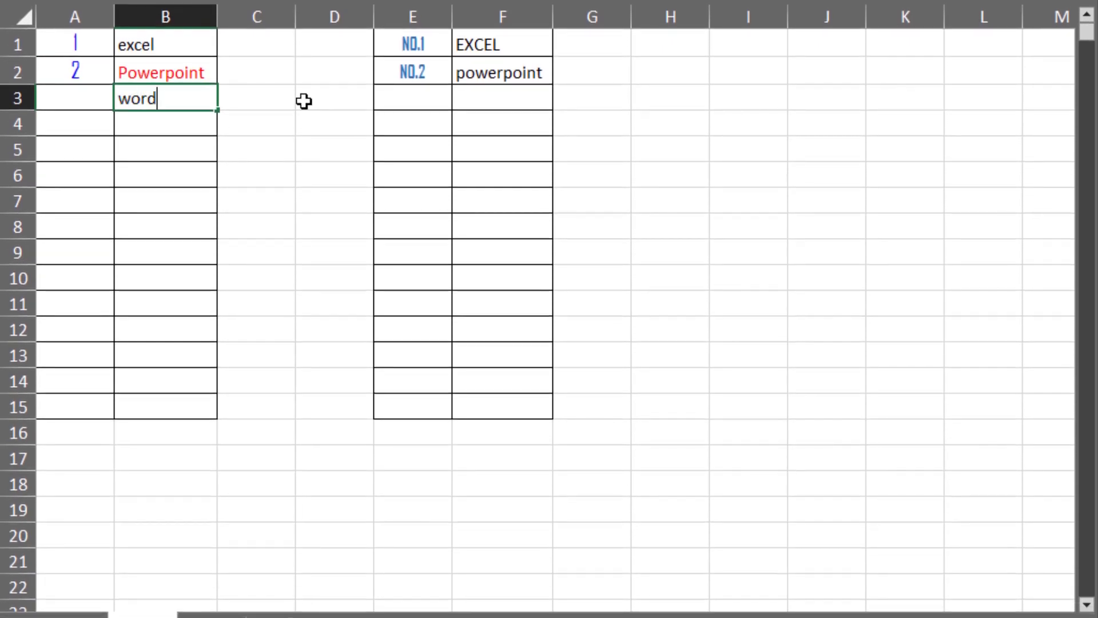
{"action": "key", "text": "Return"}
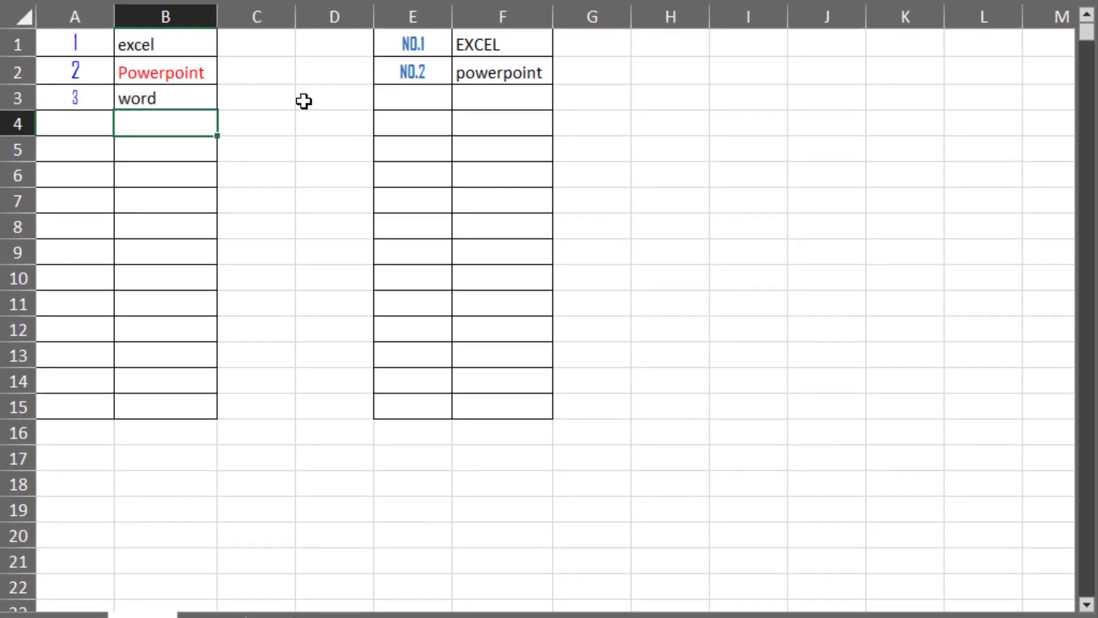
{"action": "left_click", "coordinate": [66, 102]}
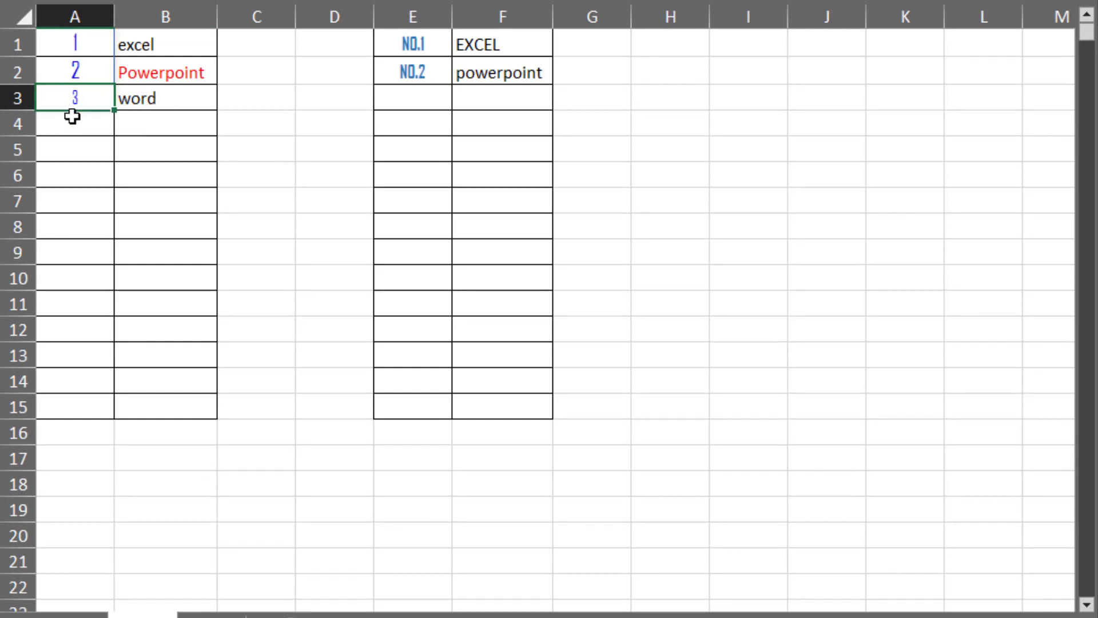
{"action": "left_click", "coordinate": [401, 40]}
{"action": "left_click", "coordinate": [399, 79]}
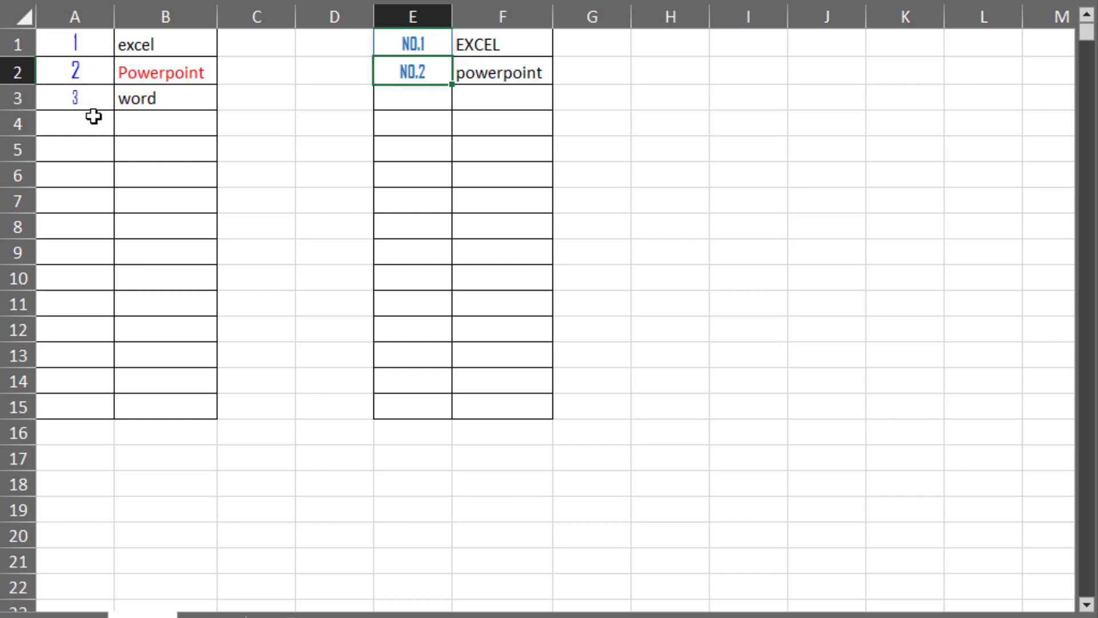
Enter ghg in B4, then switch to the blank second sheet
{"action": "left_click", "coordinate": [156, 126]}
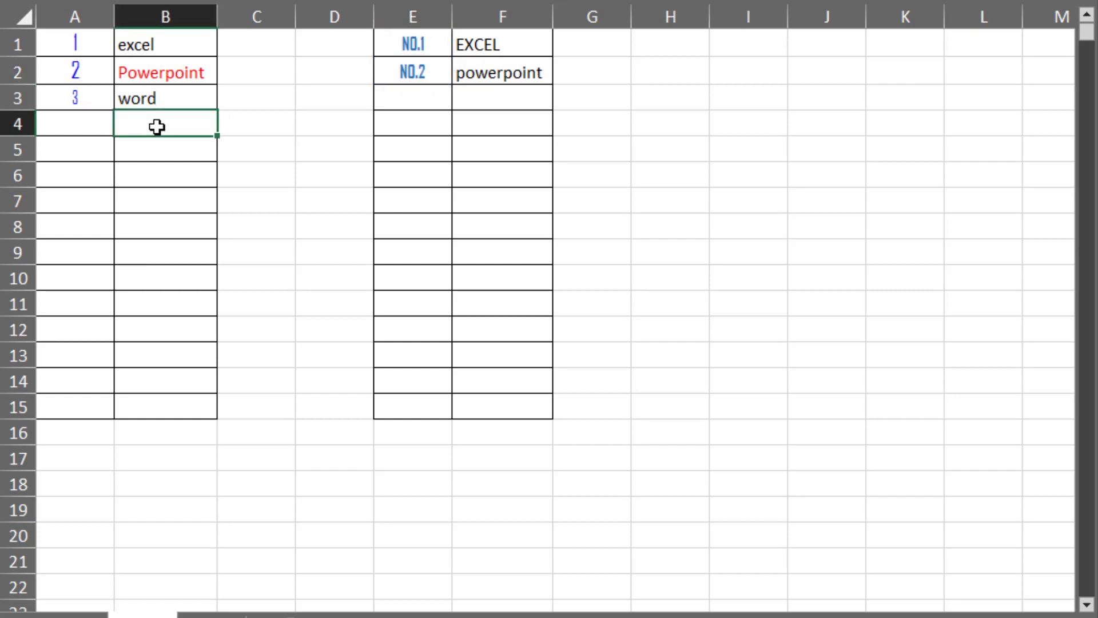
{"action": "type", "text": "ghg"}
{"action": "key", "text": "Return"}
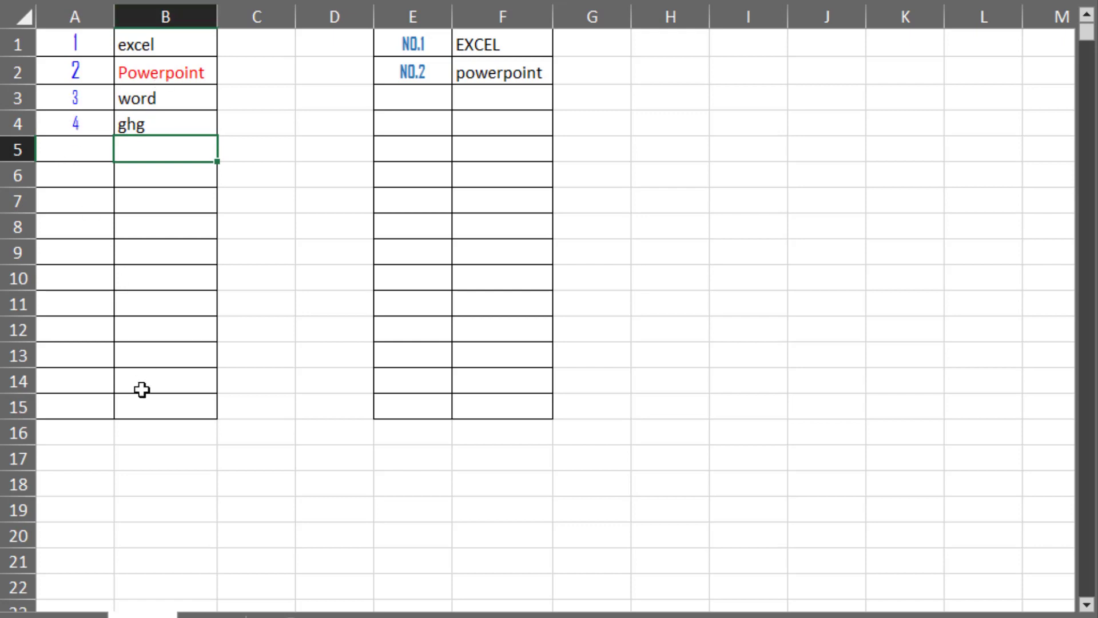
{"action": "left_click", "coordinate": [223, 611]}
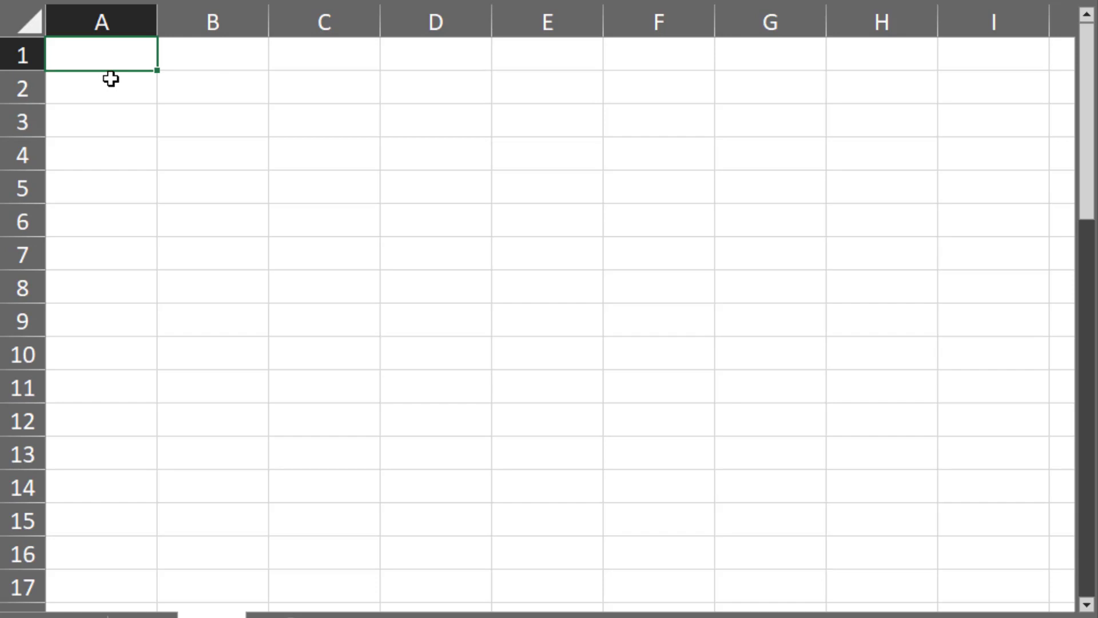
Build =SEQUENCE(COUNTA(B:B)) in A1 with COUNTA pointed at column B
{"action": "type", "text": "=se"}
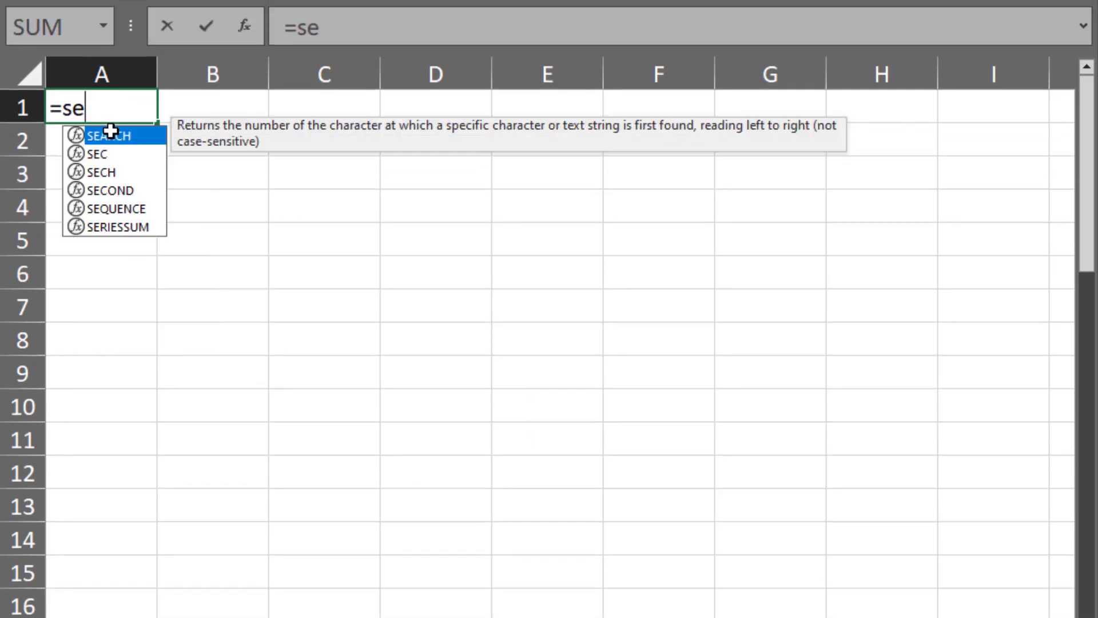
{"action": "type", "text": "q"}
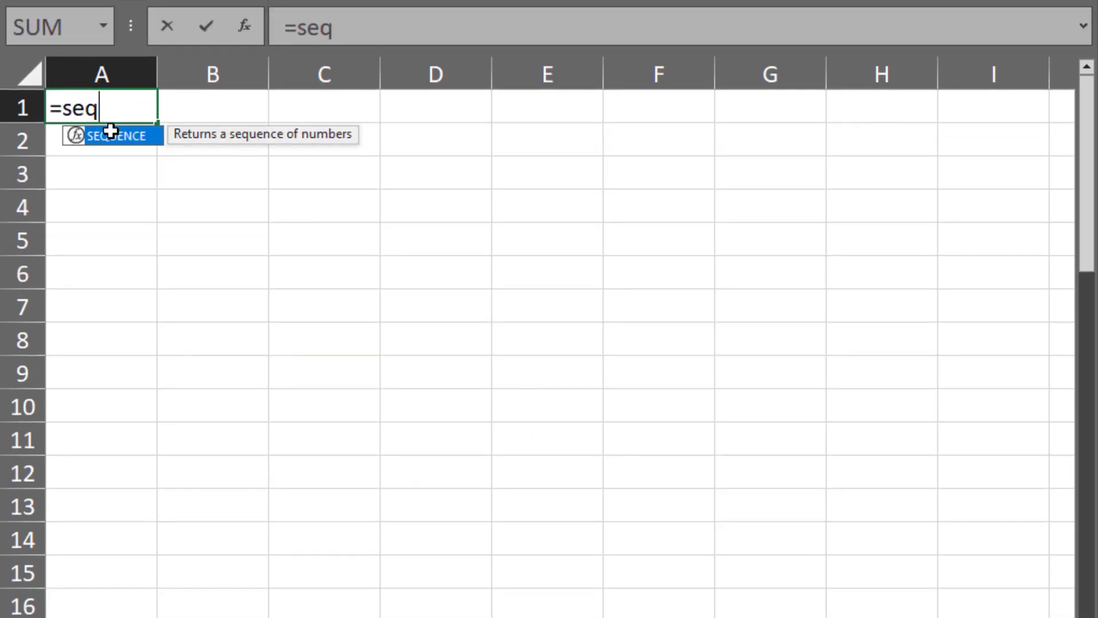
{"action": "double_click", "coordinate": [133, 132]}
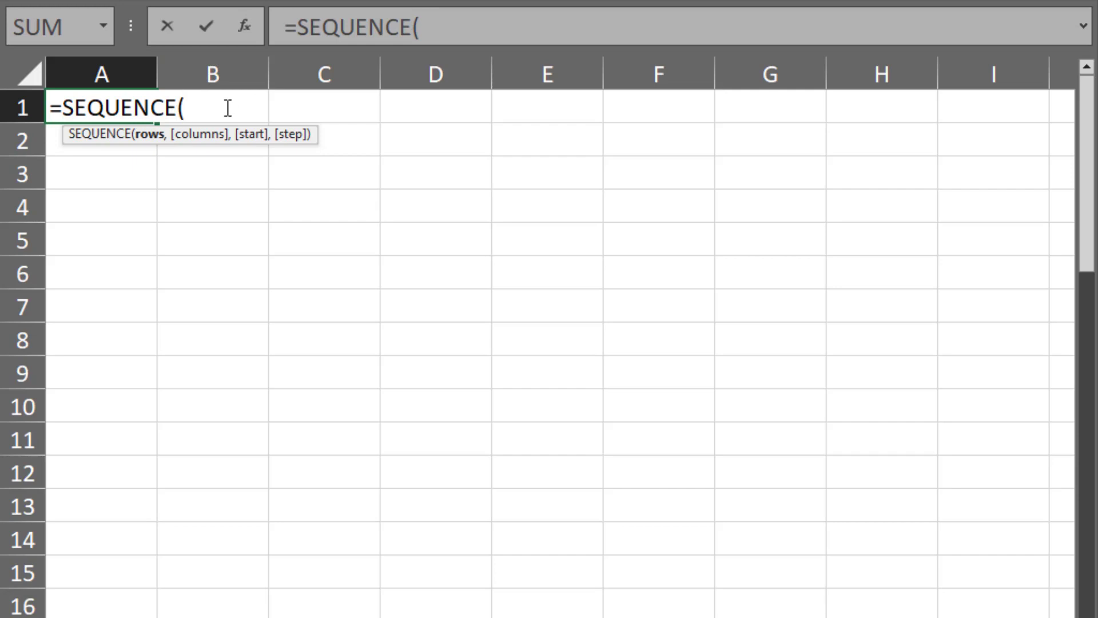
{"action": "type", "text": "cou"}
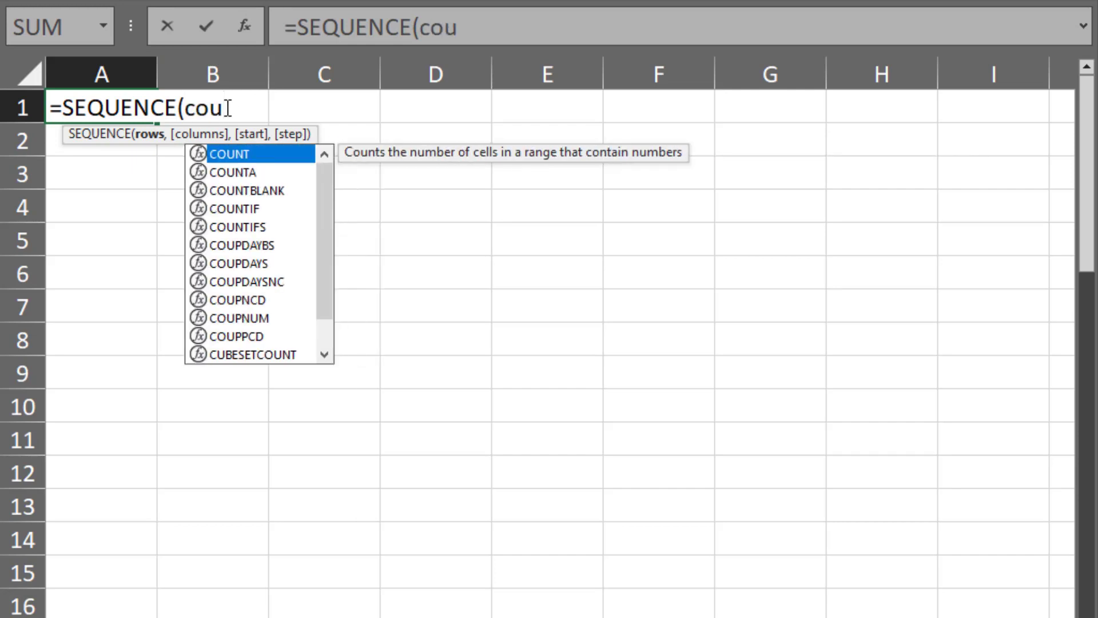
{"action": "type", "text": "nta"}
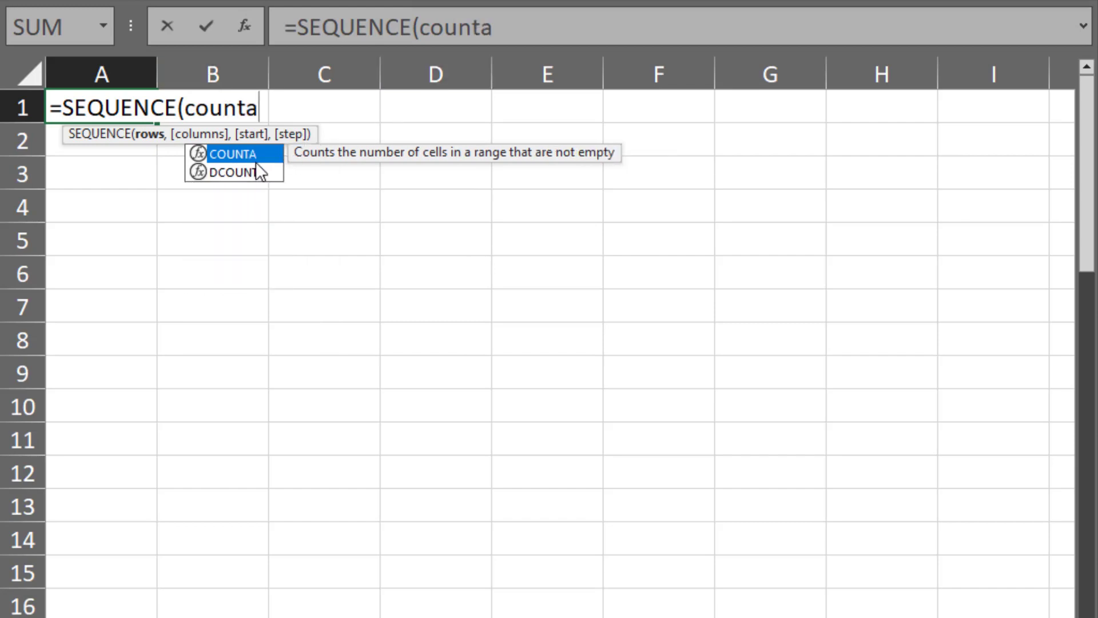
{"action": "double_click", "coordinate": [260, 157]}
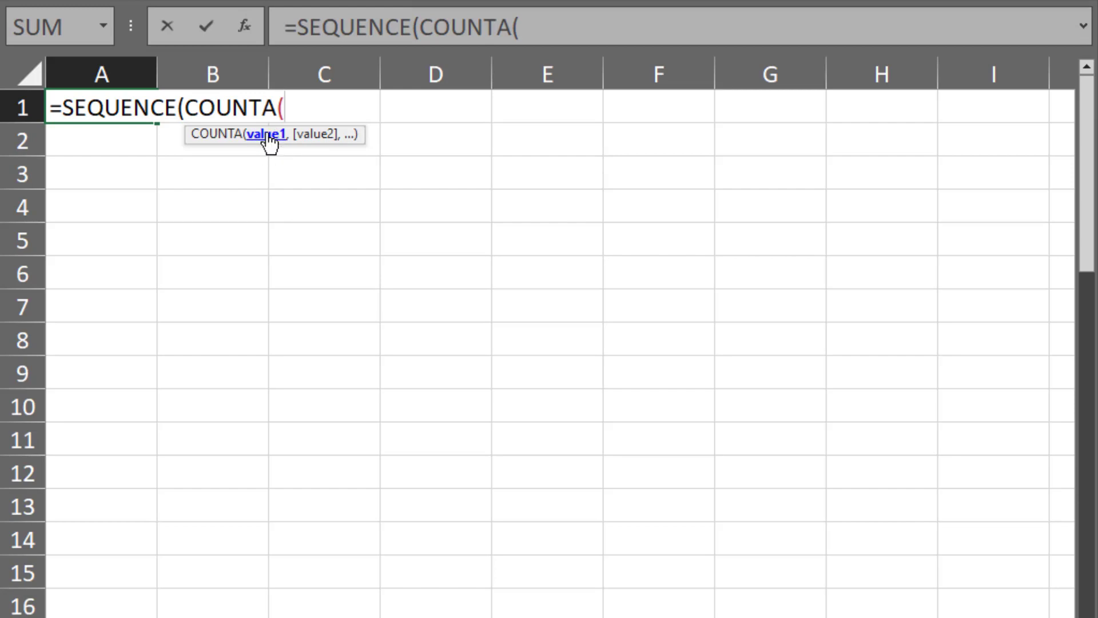
{"action": "left_click", "coordinate": [220, 71]}
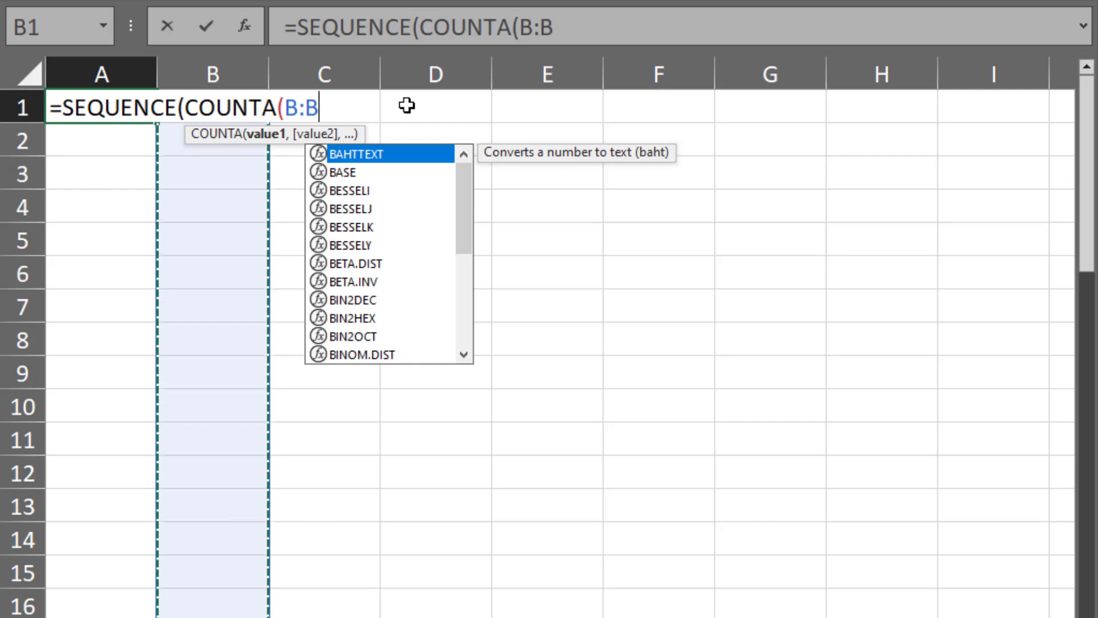
{"action": "left_click_drag", "start_coordinate": [197, 65], "coordinate": [415, 65]}
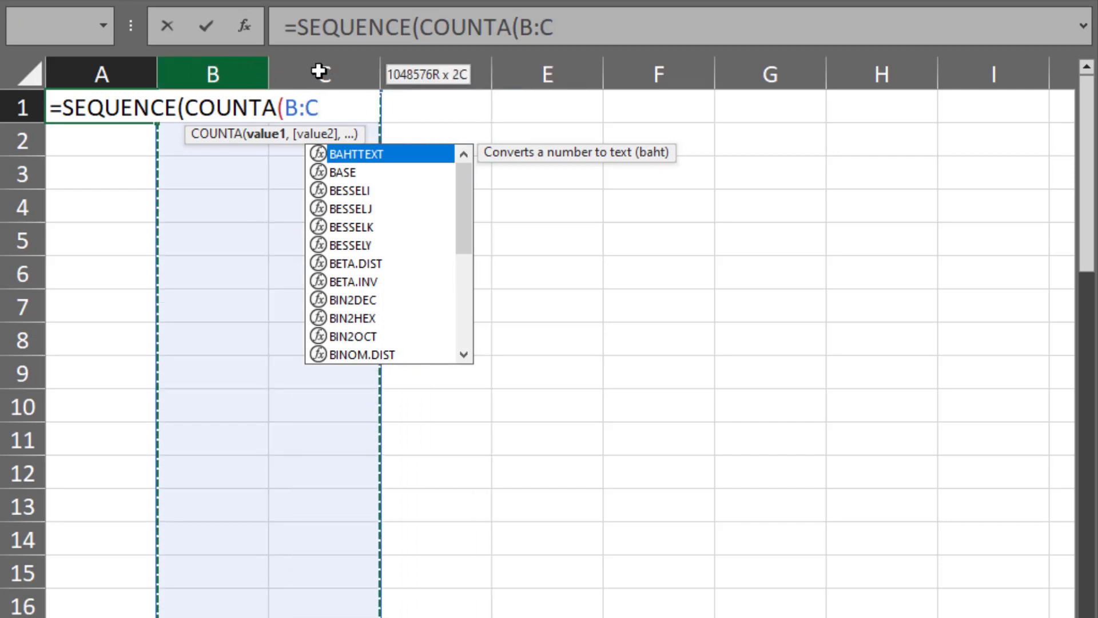
{"action": "left_click_drag", "start_coordinate": [415, 65], "coordinate": [257, 75]}
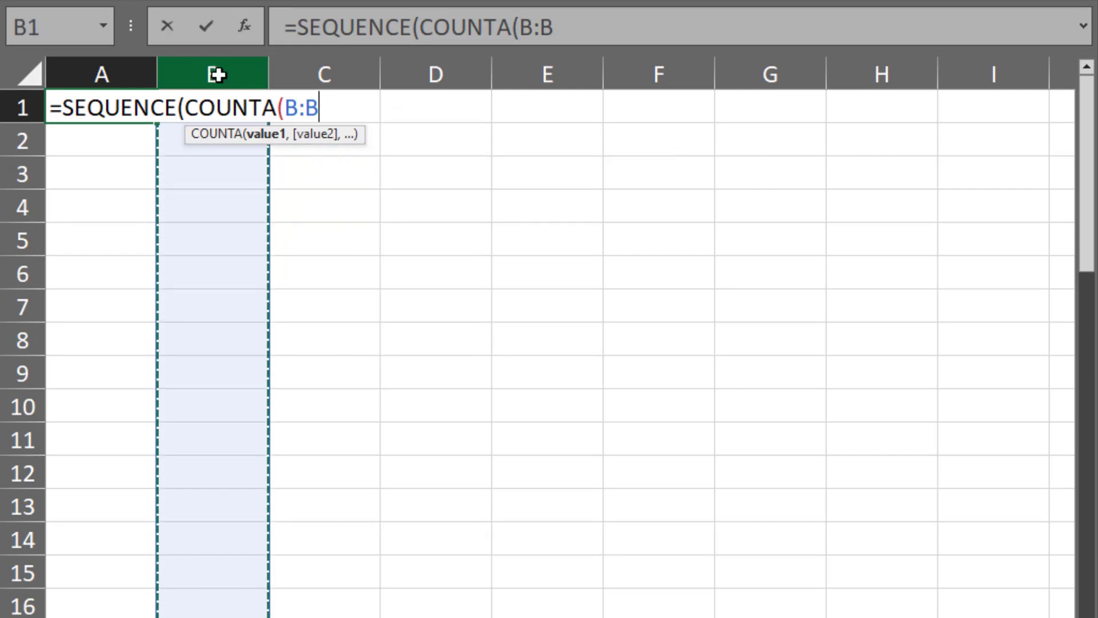
{"action": "type", "text": ")"}
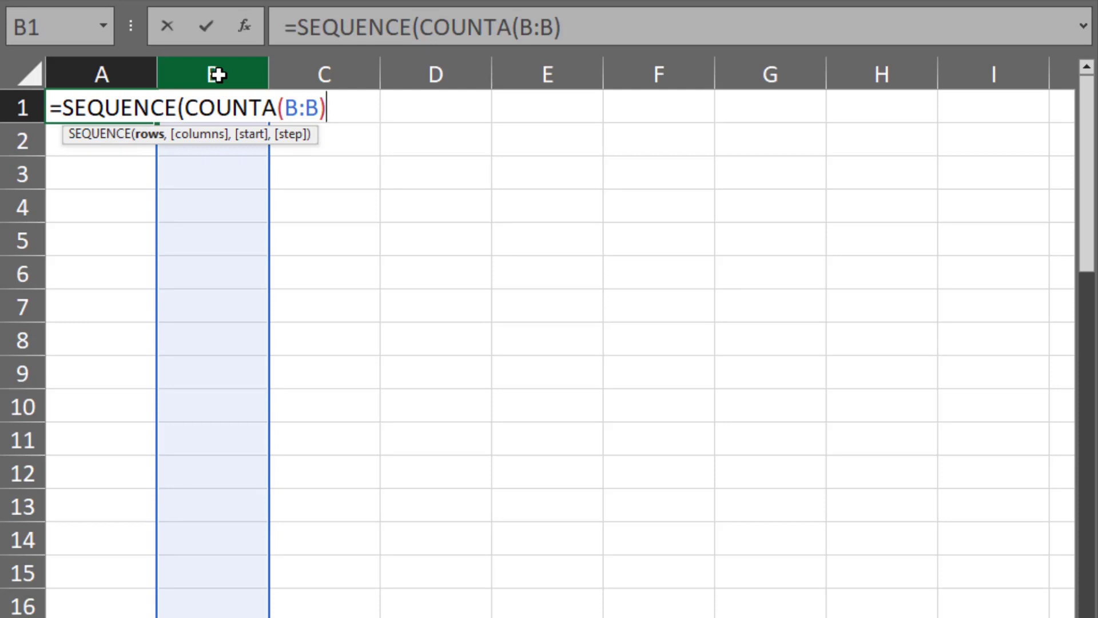
{"action": "type", "text": ")"}
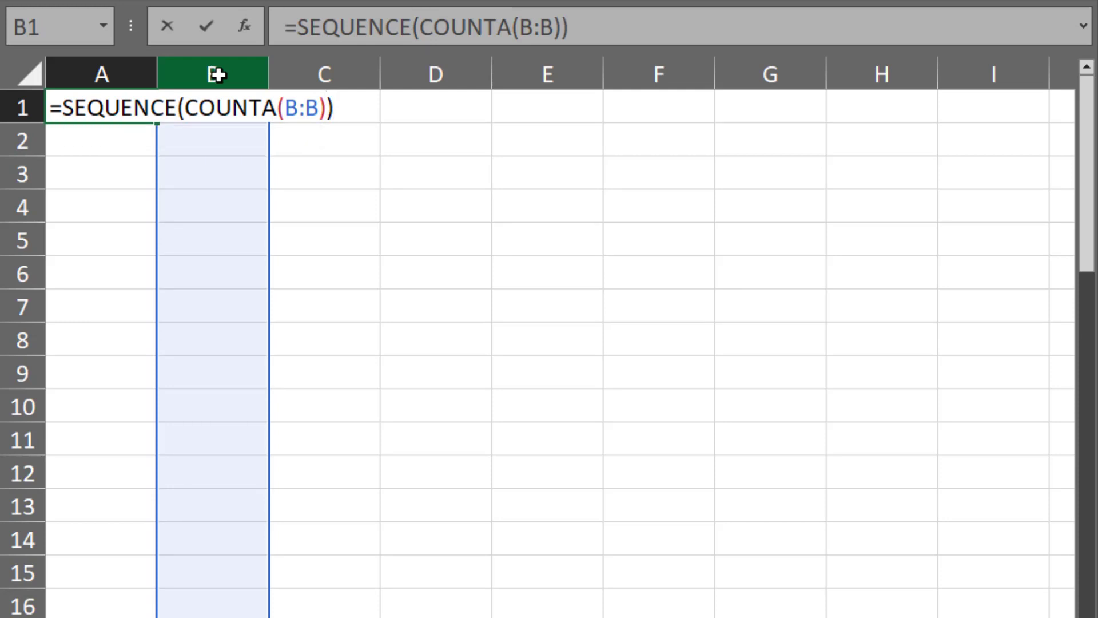
{"action": "key", "text": "Return"}
Type excel in B1 and word in B2 so A1 spills 1 and 2
{"action": "left_click", "coordinate": [219, 117]}
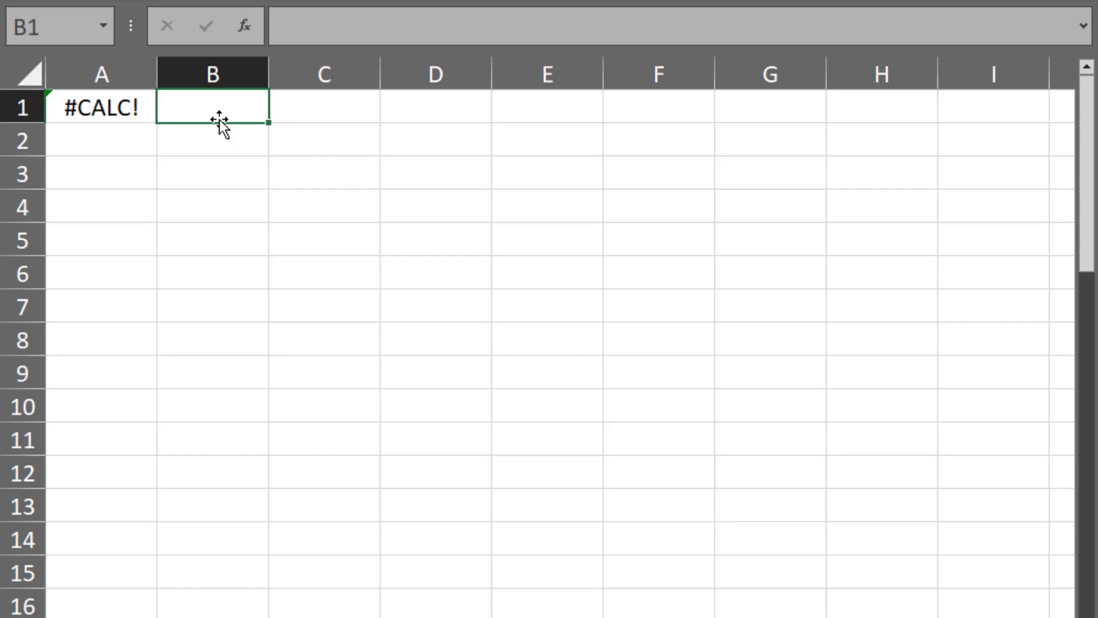
{"action": "type", "text": "exc"}
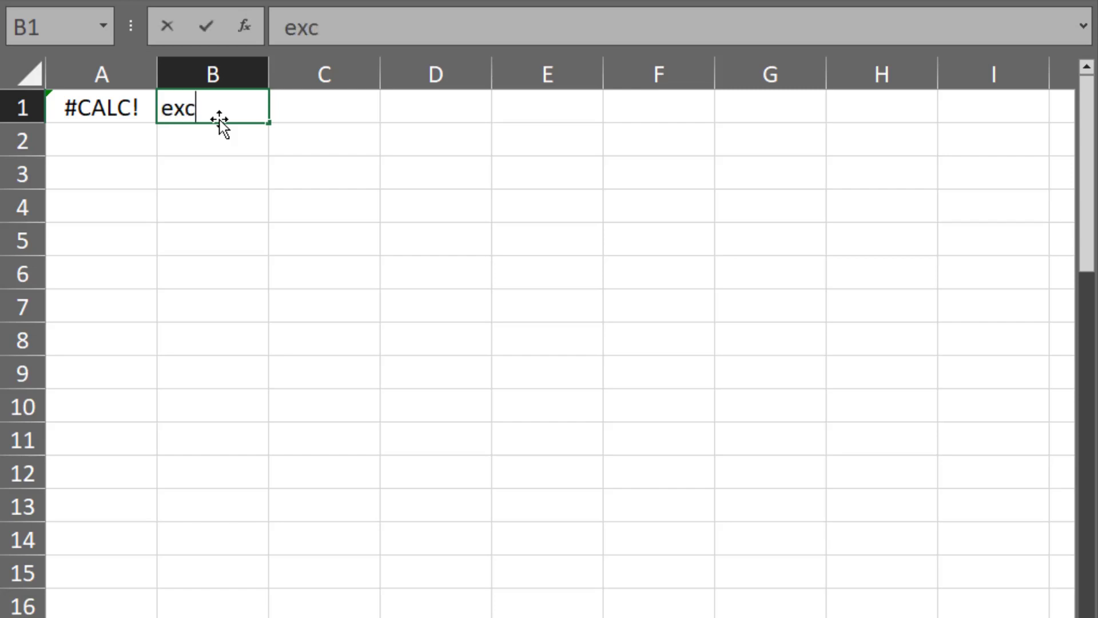
{"action": "type", "text": "el"}
{"action": "key", "text": "Return"}
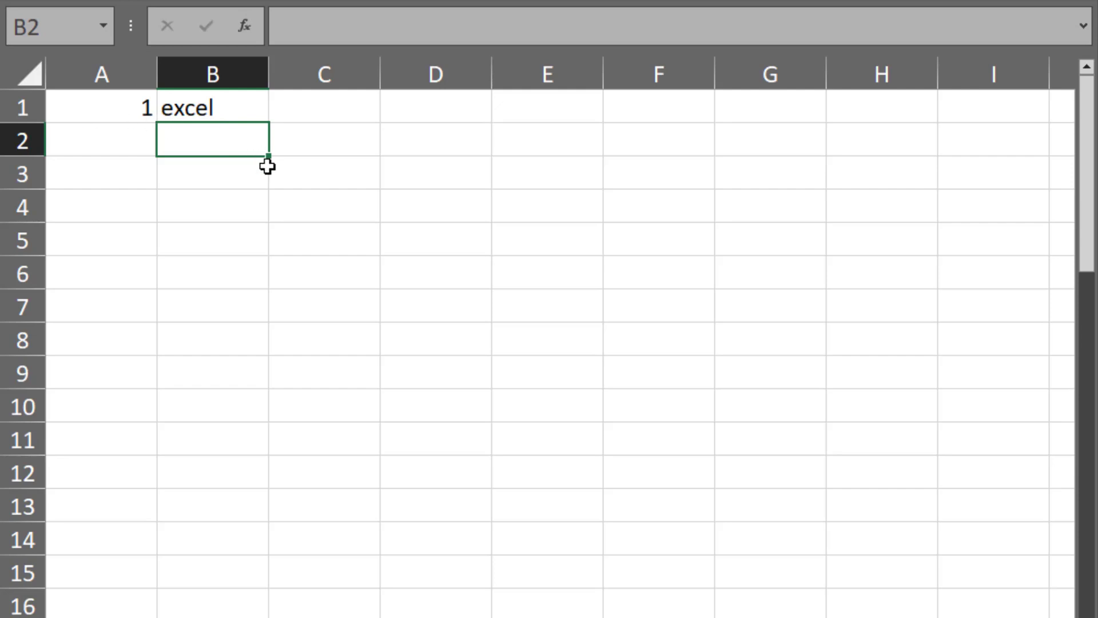
{"action": "type", "text": "wor"}
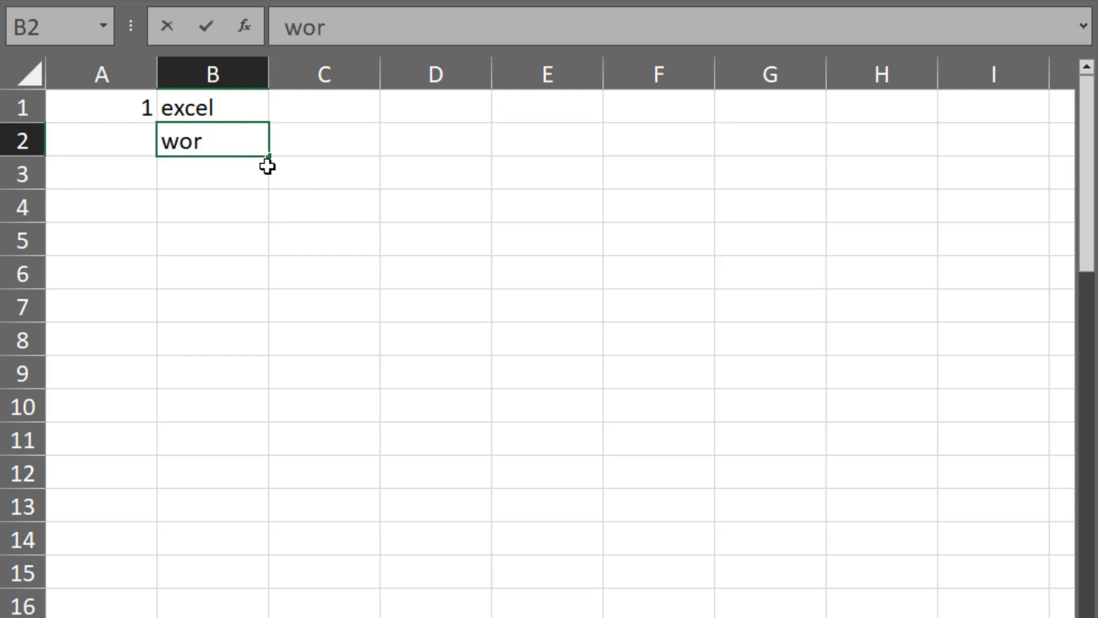
{"action": "type", "text": "d"}
{"action": "key", "text": "Return"}
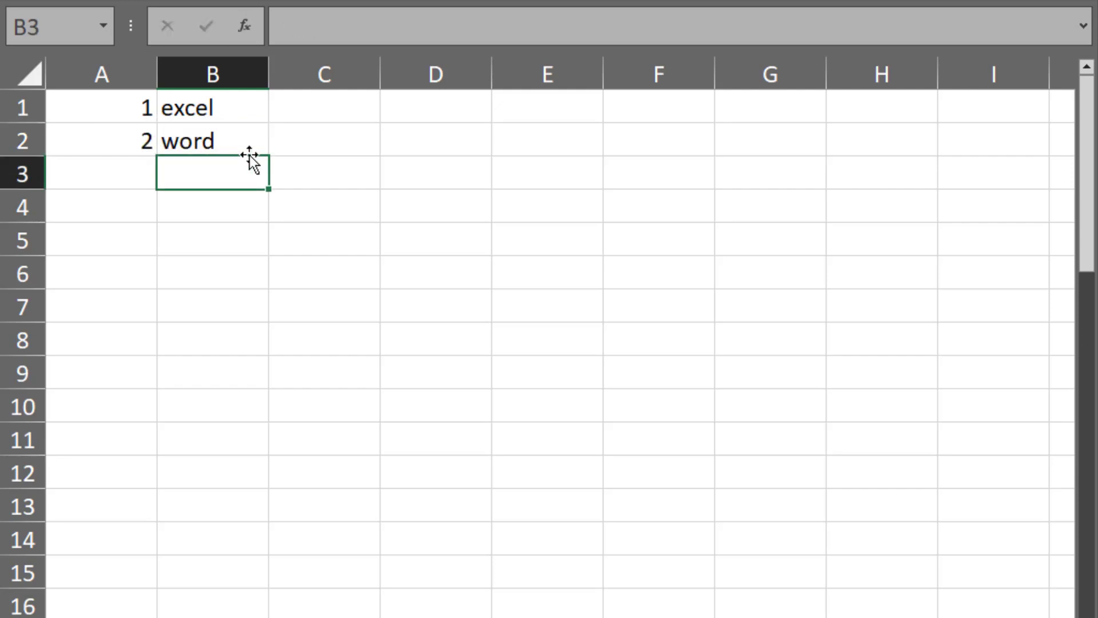
Put wuy in C3 and confirm A3 receives no number from the formula
{"action": "left_click", "coordinate": [350, 149]}
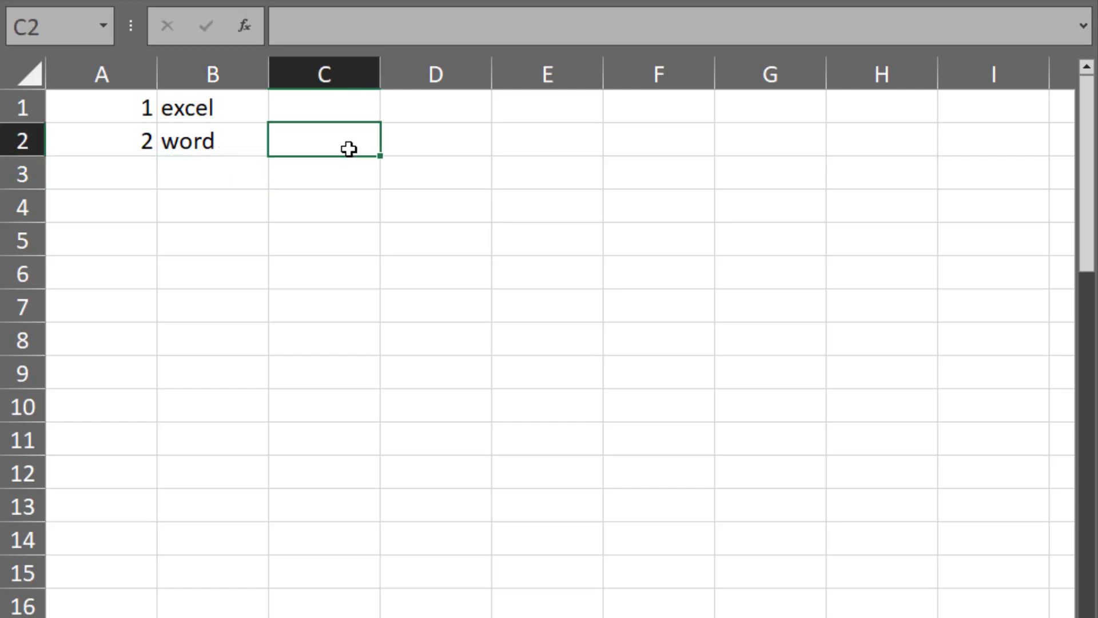
{"action": "left_click", "coordinate": [369, 191]}
{"action": "left_click", "coordinate": [363, 177]}
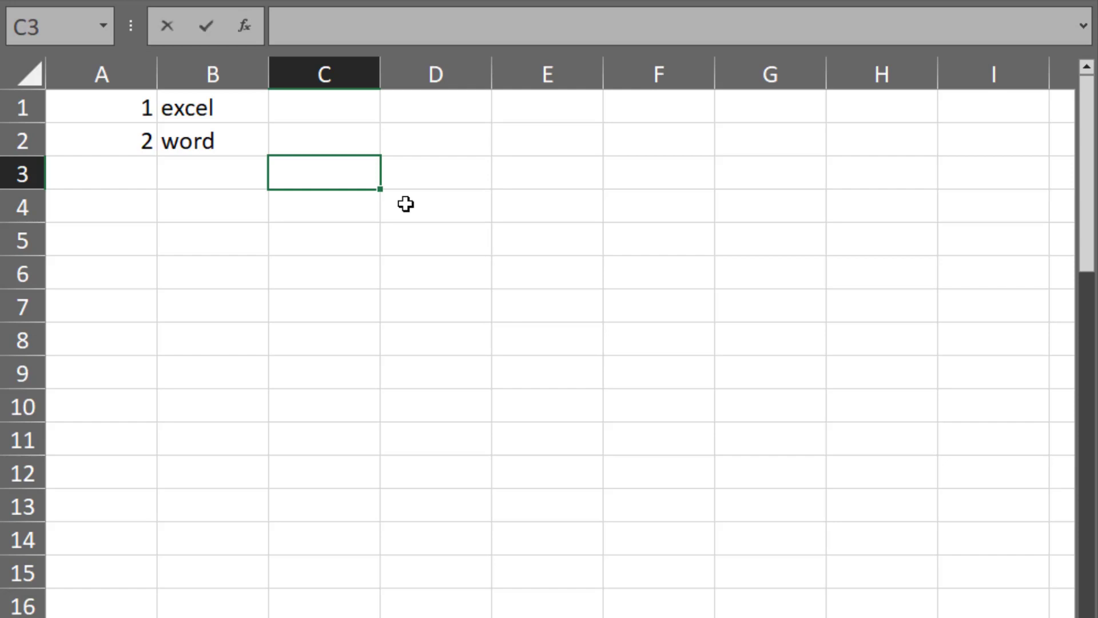
{"action": "type", "text": "wuy"}
{"action": "key", "text": "Return"}
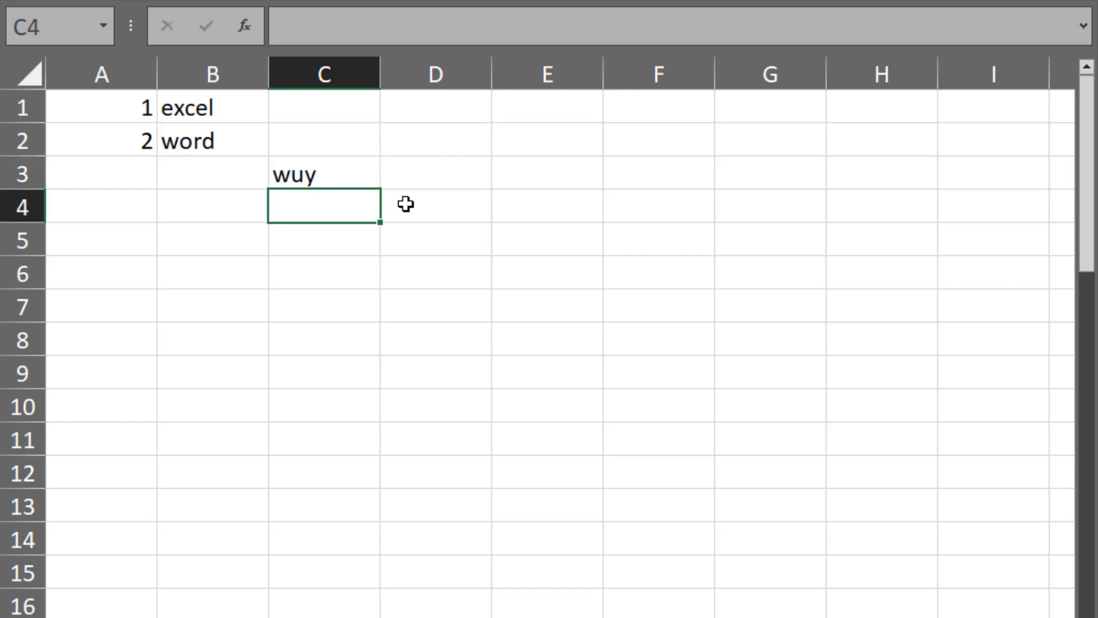
{"action": "left_click", "coordinate": [129, 170]}
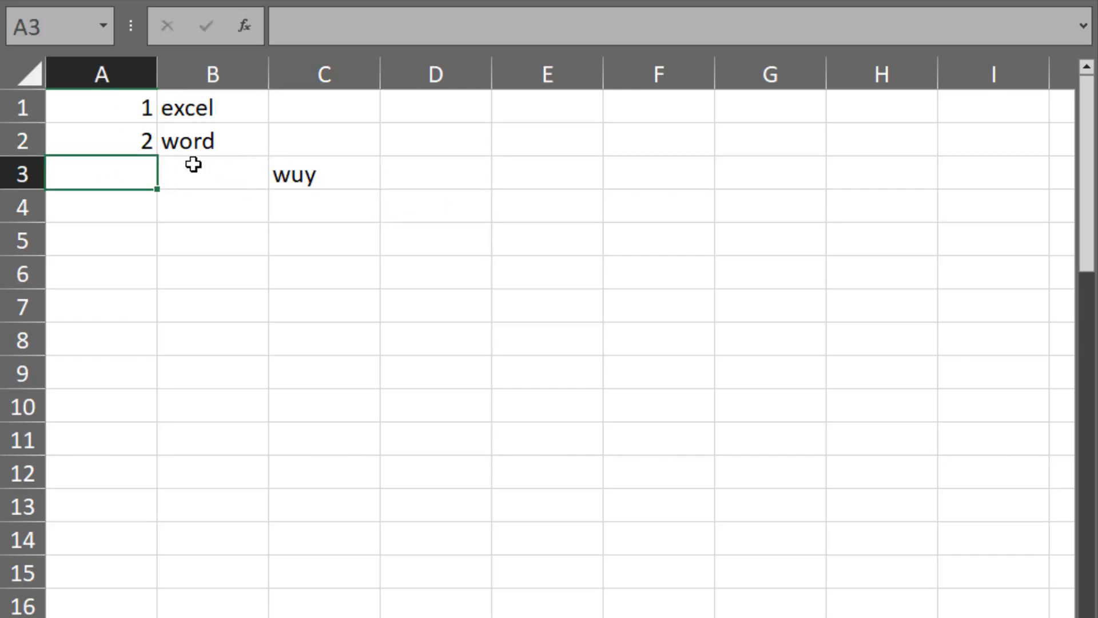
{"action": "left_click", "coordinate": [134, 107]}
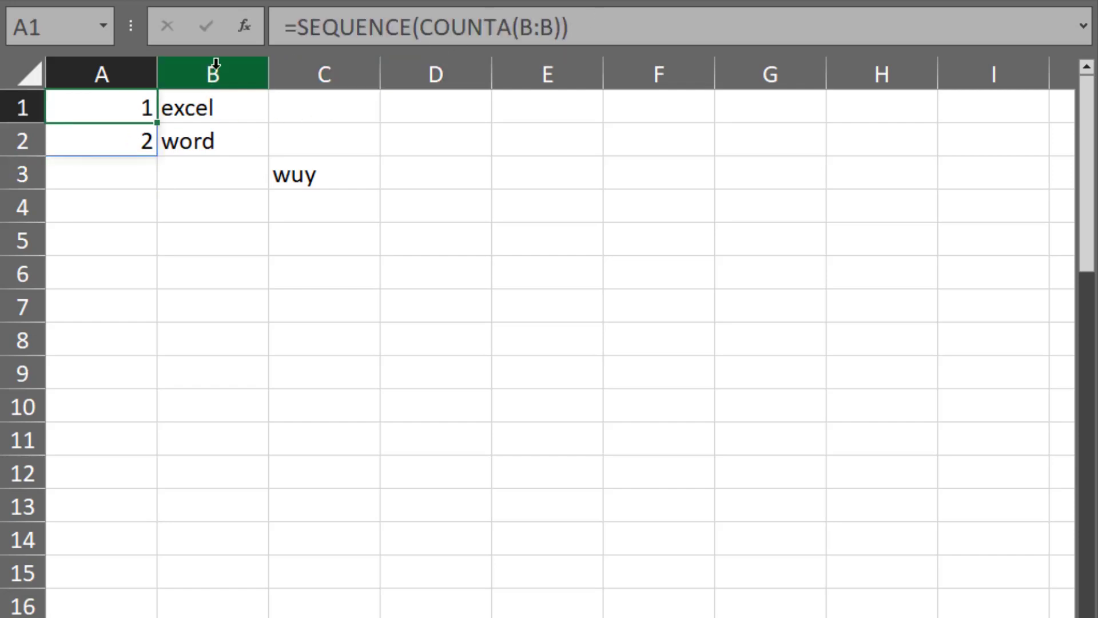
Clear wuy from C3 and change A1's counted range from B:B to B:E
{"action": "left_click", "coordinate": [322, 183]}
{"action": "key", "text": "Delete"}
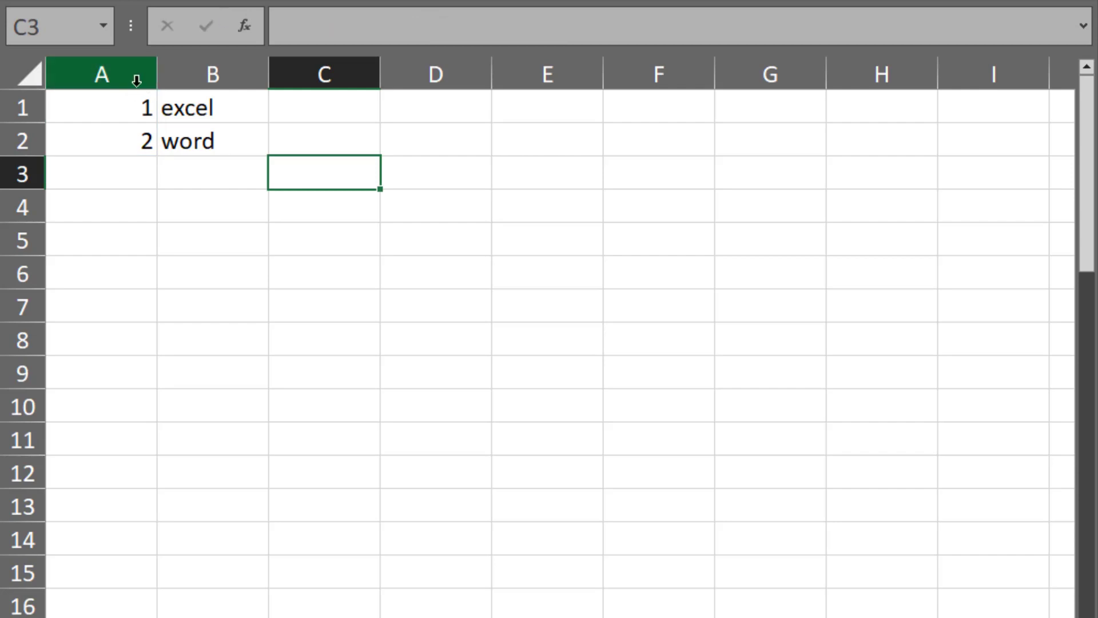
{"action": "left_click", "coordinate": [123, 107]}
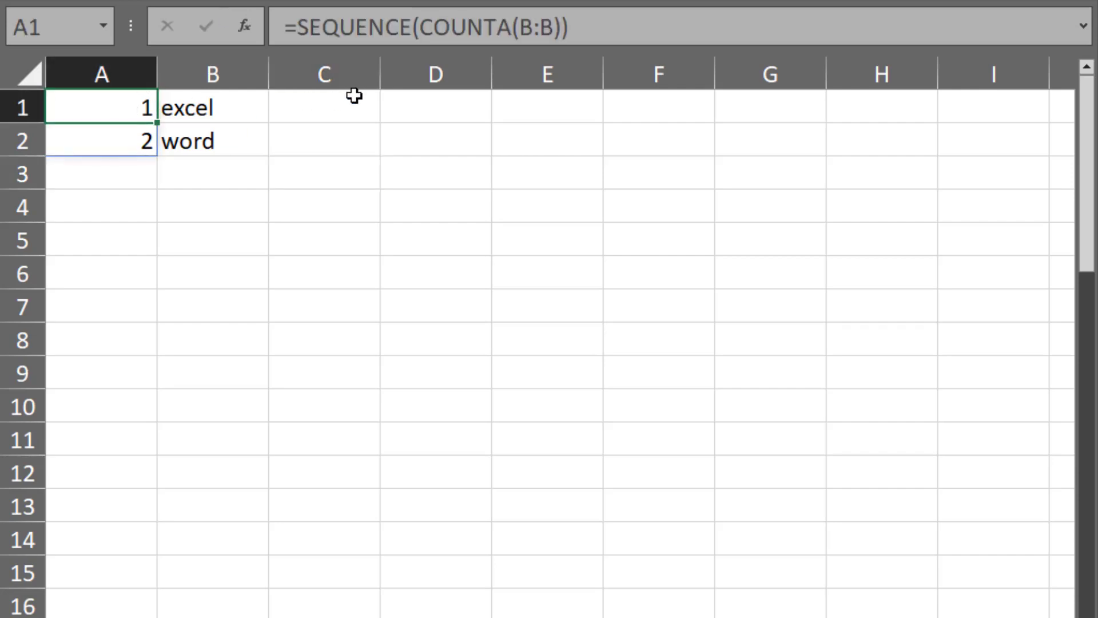
{"action": "double_click", "coordinate": [521, 28]}
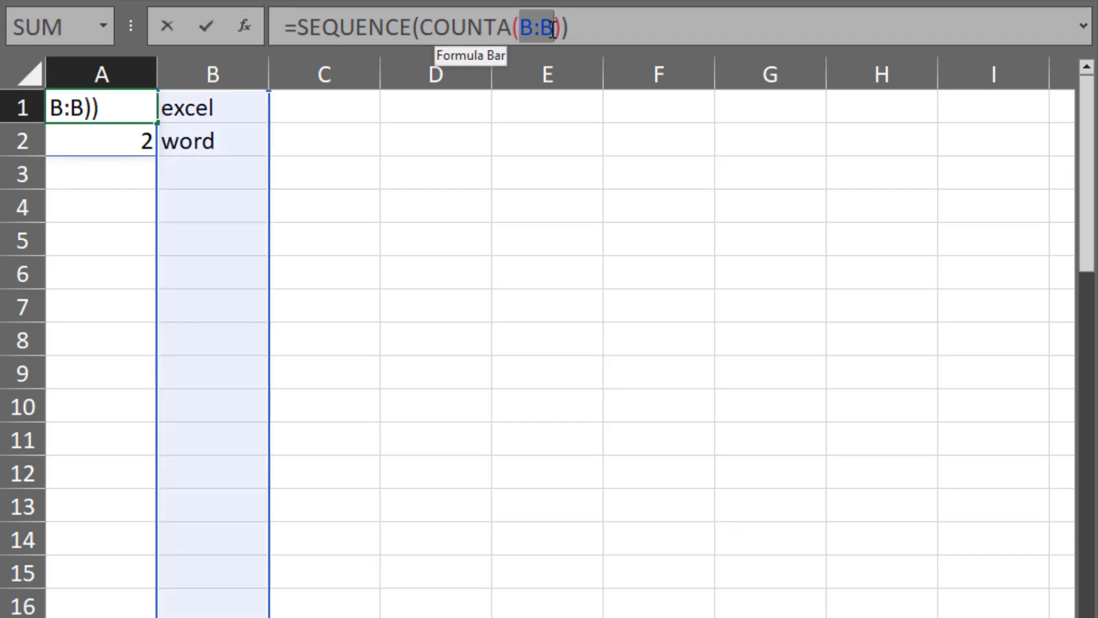
{"action": "left_click", "coordinate": [261, 68]}
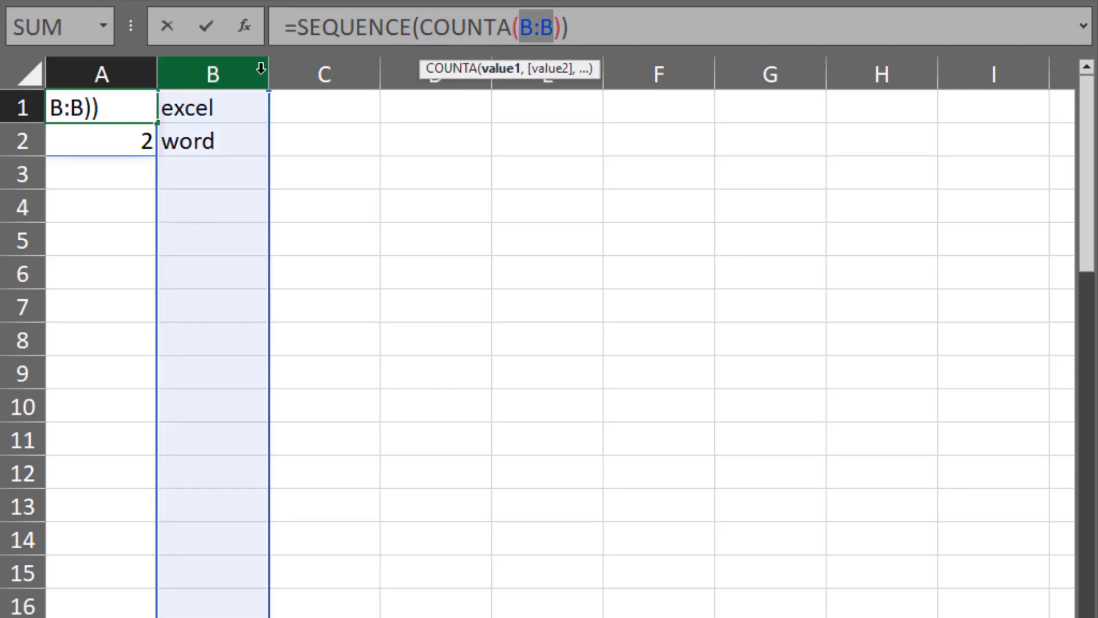
{"action": "left_click_drag", "start_coordinate": [261, 68], "coordinate": [523, 71]}
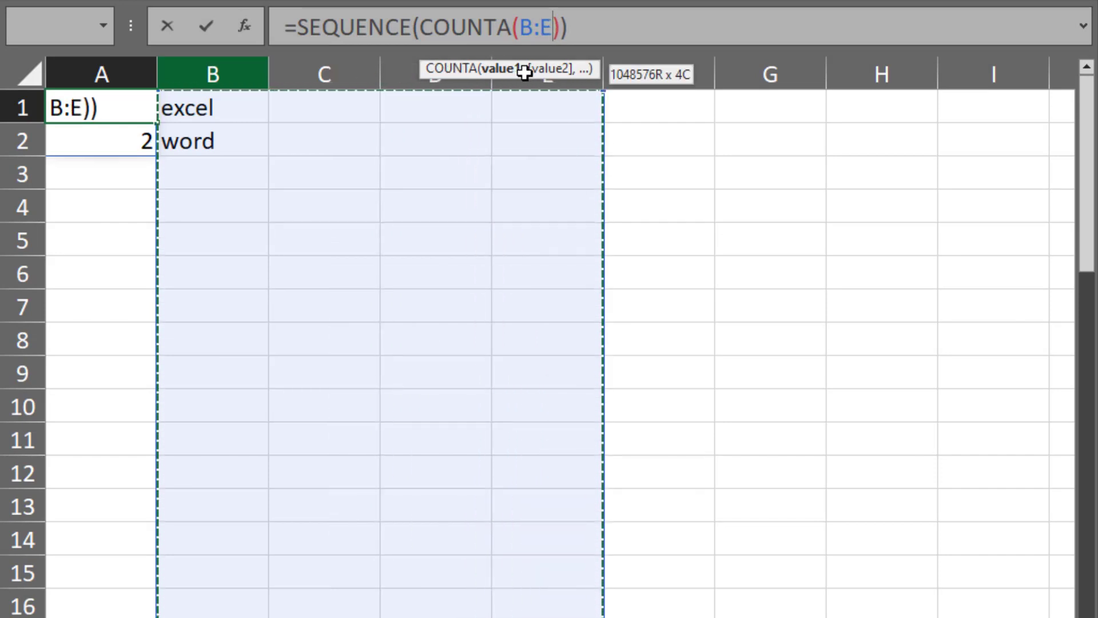
{"action": "key", "text": "Return"}
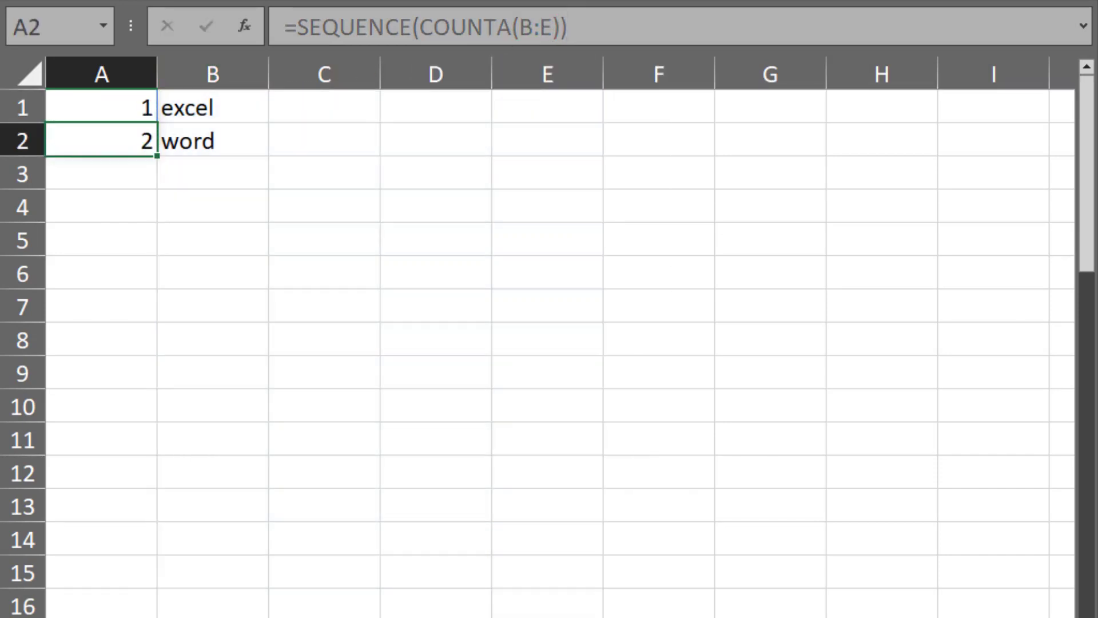
Type word in D3 and check that A3 now shows 3
{"action": "left_click", "coordinate": [440, 173]}
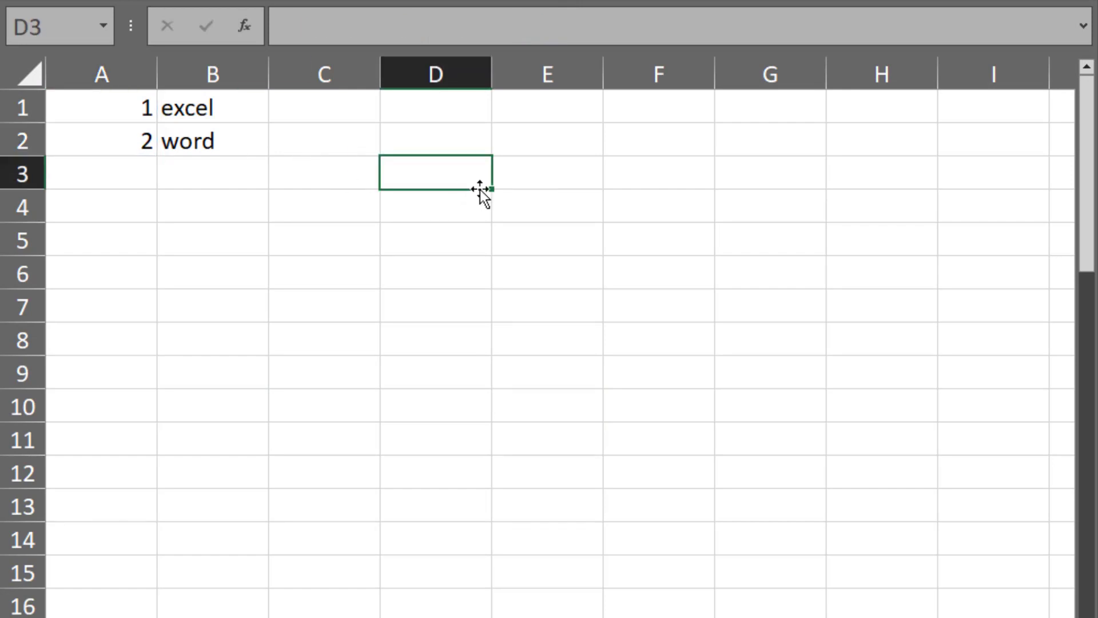
{"action": "type", "text": "wor"}
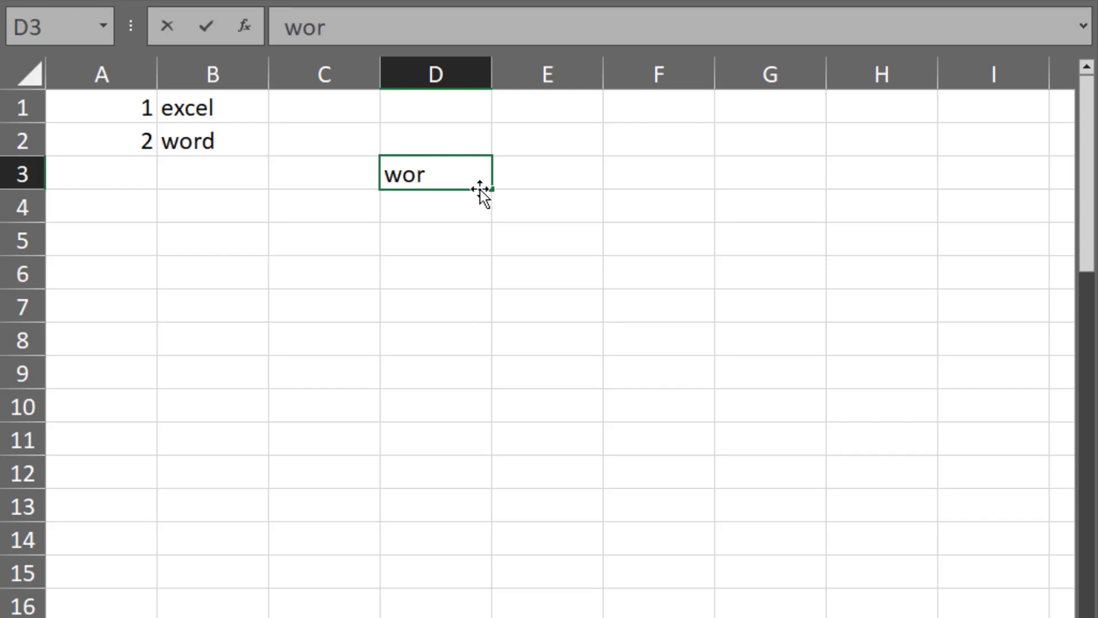
{"action": "type", "text": "d"}
{"action": "key", "text": "Return"}
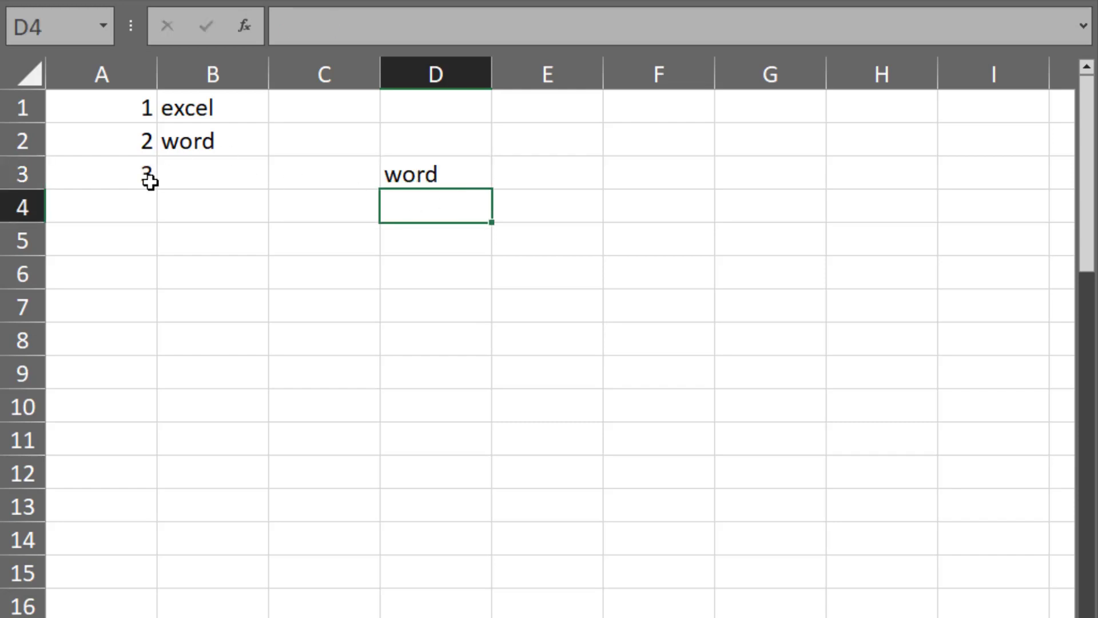
{"action": "left_click", "coordinate": [143, 191]}
{"action": "left_click", "coordinate": [103, 173]}
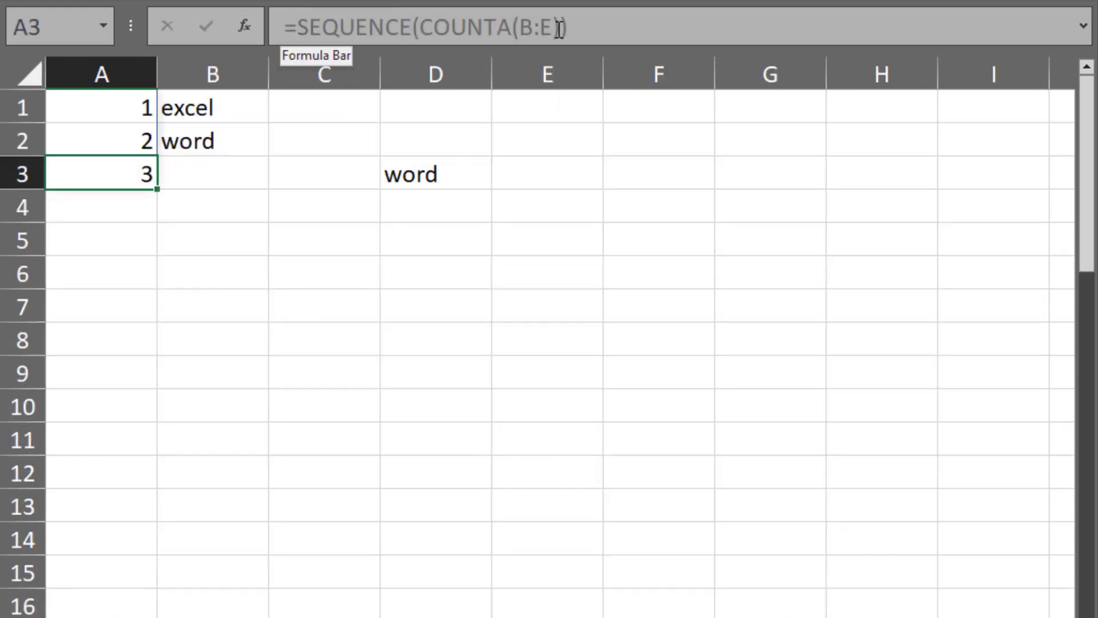
Back out of an accidental edit in A3 and start editing A1's formula
{"action": "left_click", "coordinate": [286, 26]}
{"action": "key", "text": "ctrl+a"}
{"action": "key", "text": "Delete"}
{"action": "left_click", "coordinate": [109, 120]}
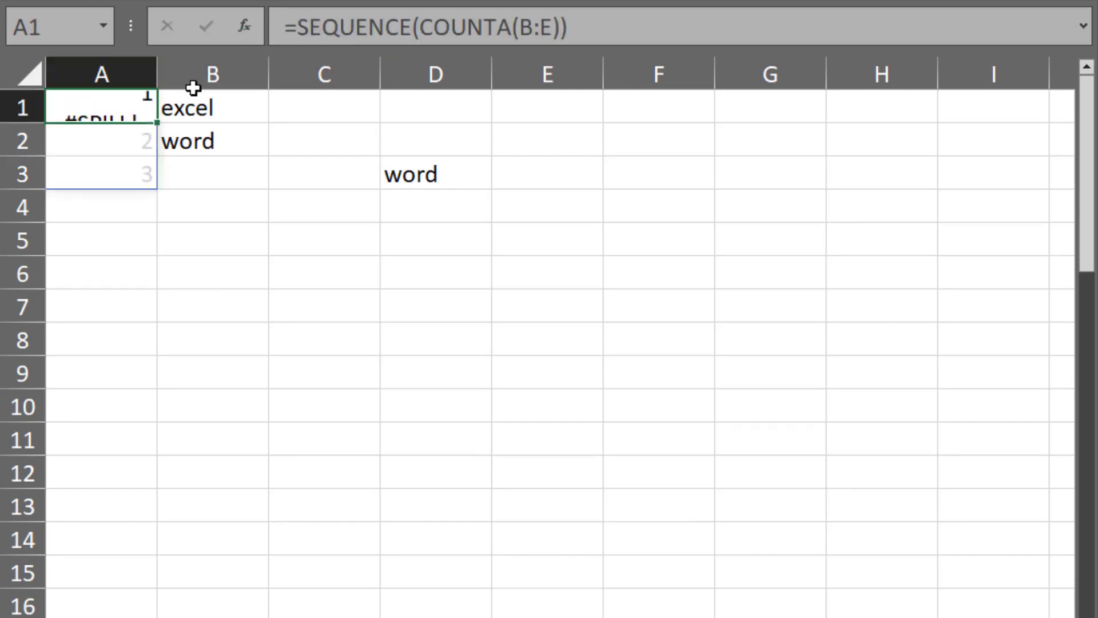
{"action": "left_click", "coordinate": [304, 26]}
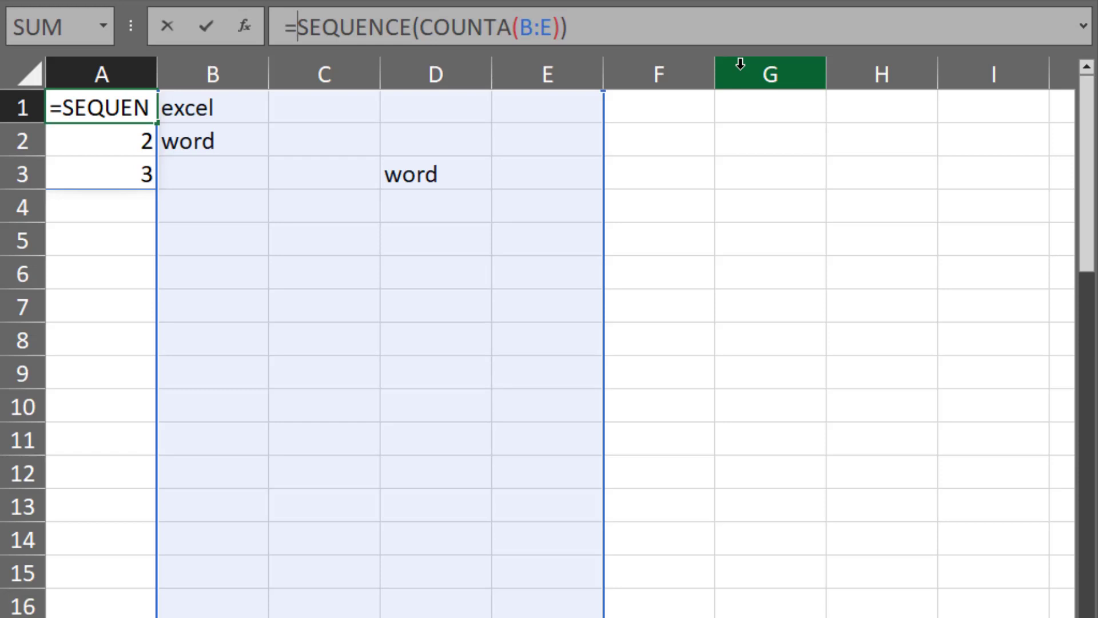
Prefix A1's formula with " NO." & so column A reads NO.1, NO.2, NO.3
{"action": "type", "text": "\""}
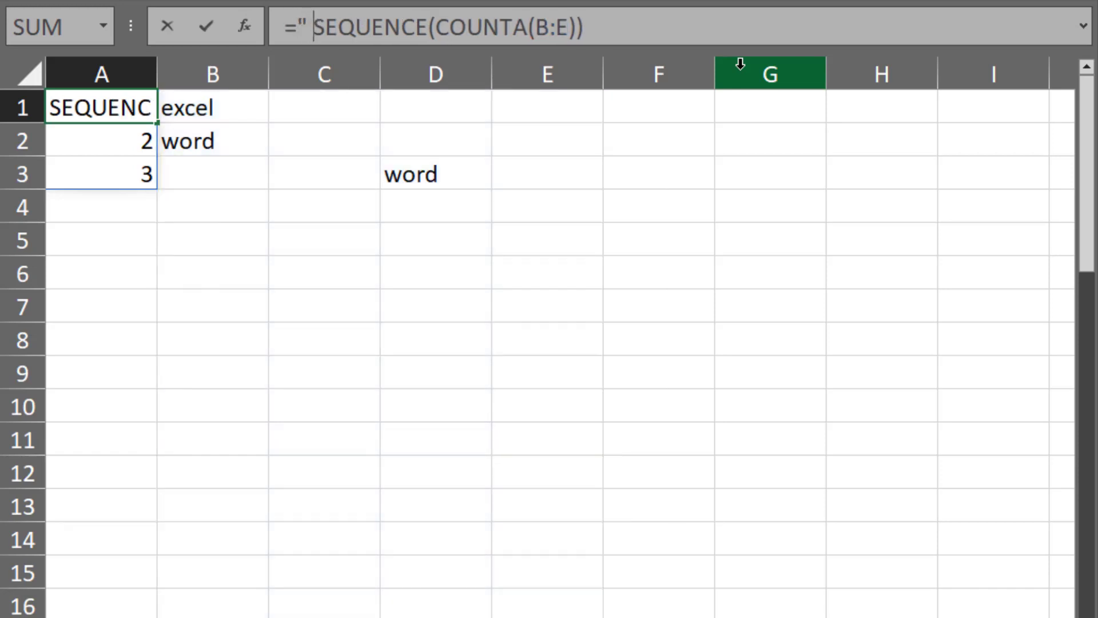
{"action": "type", "text": " N"}
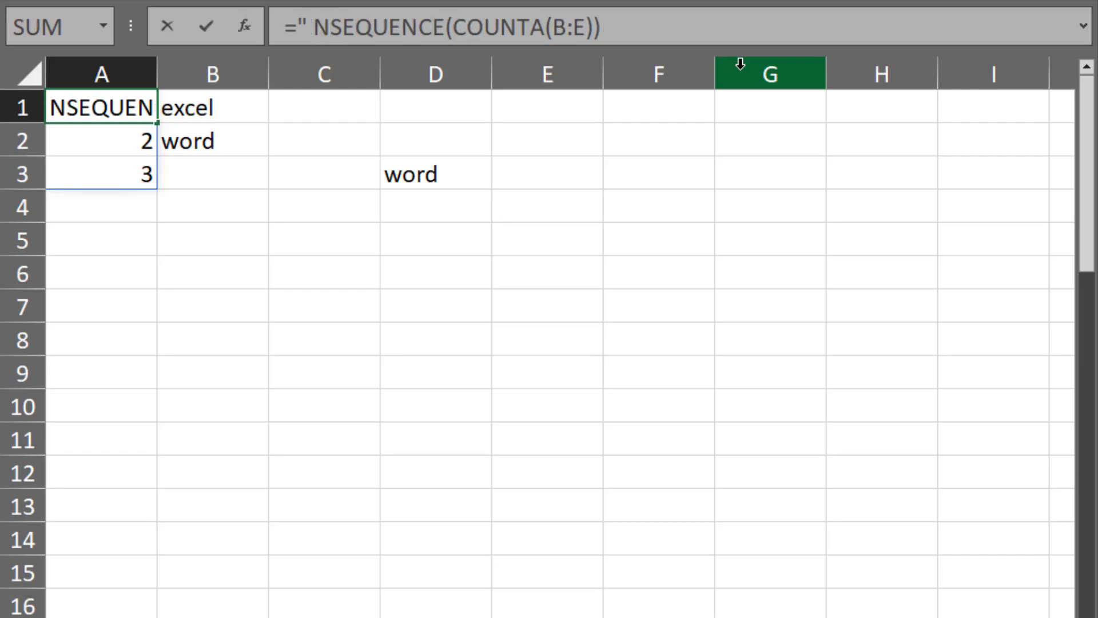
{"action": "type", "text": "O."}
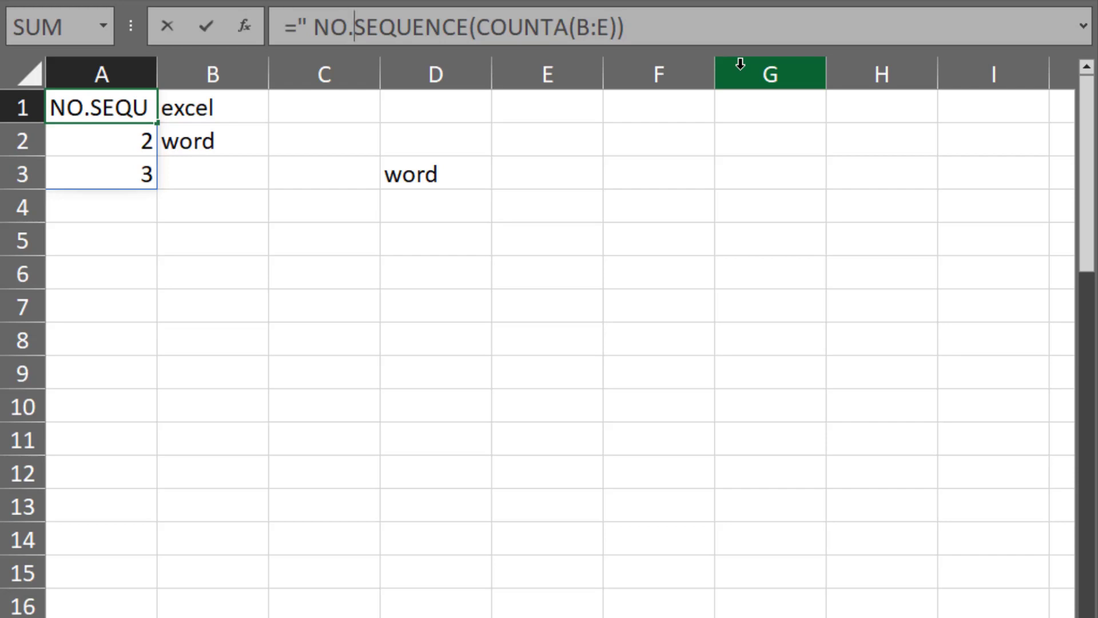
{"action": "type", "text": "\""}
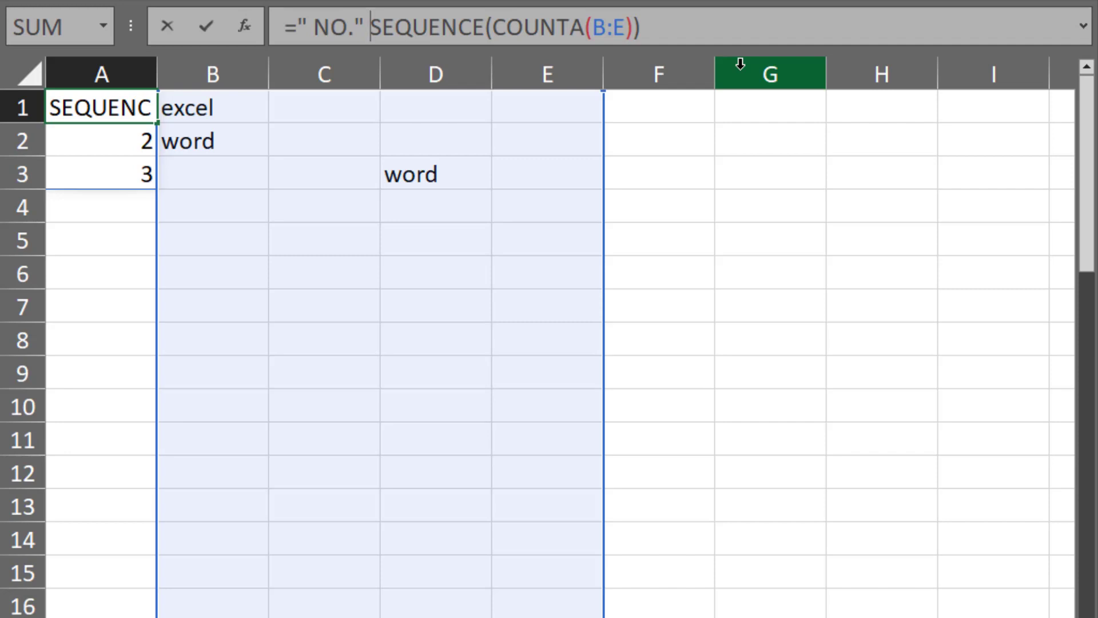
{"action": "type", "text": " &"}
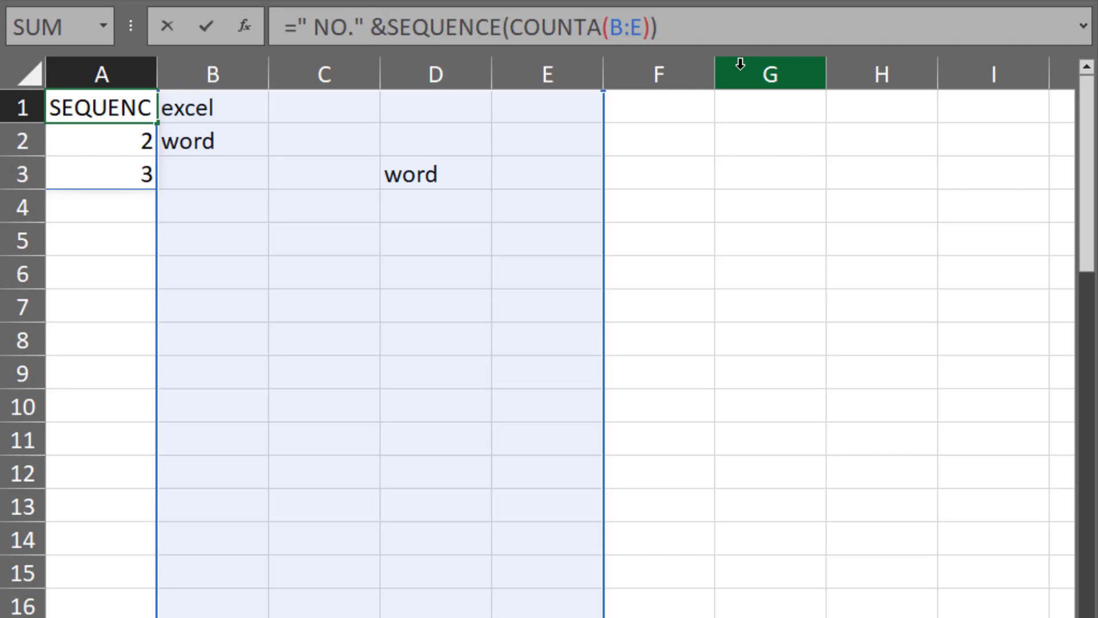
{"action": "key", "text": "Return"}
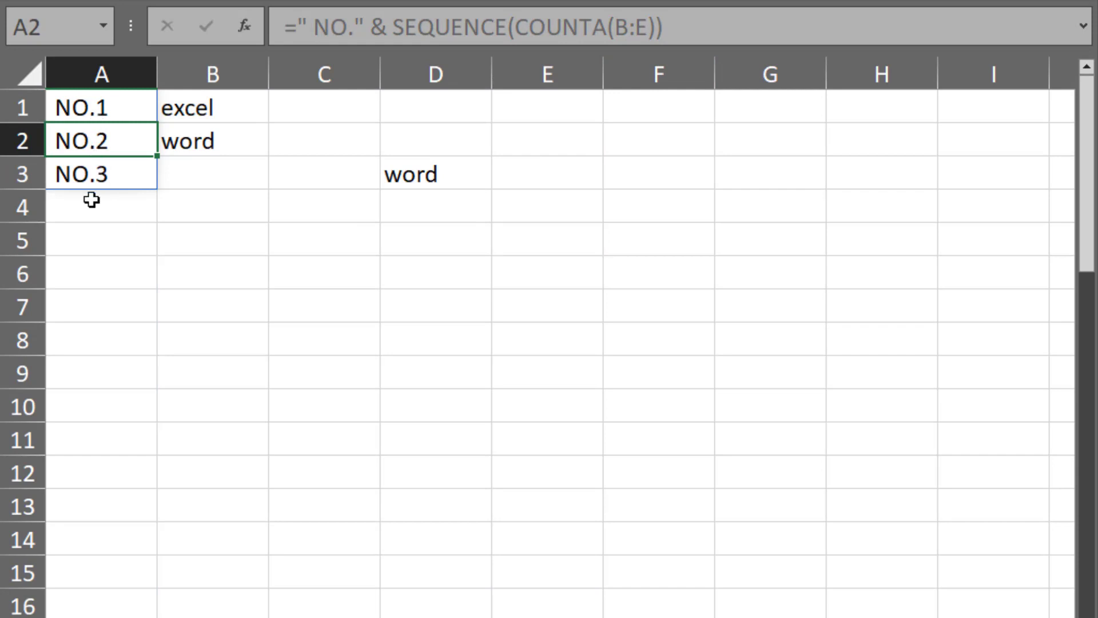
Enter fdffg in B4 and check that A4 now reads NO.4
{"action": "left_click", "coordinate": [184, 204]}
{"action": "type", "text": "fdf"}
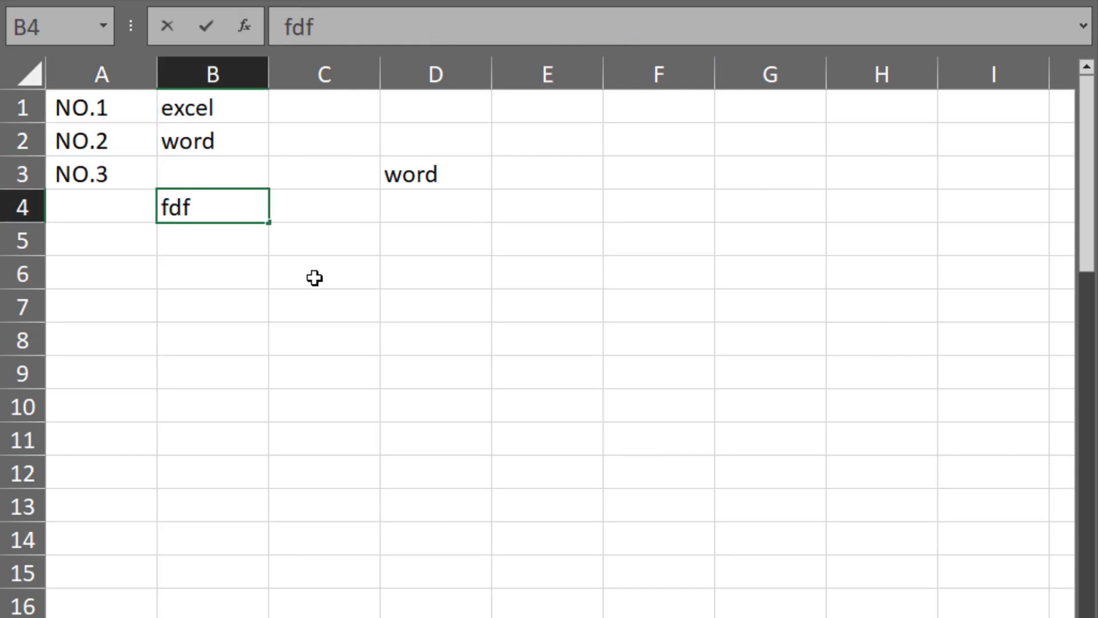
{"action": "type", "text": "fg"}
{"action": "key", "text": "Return"}
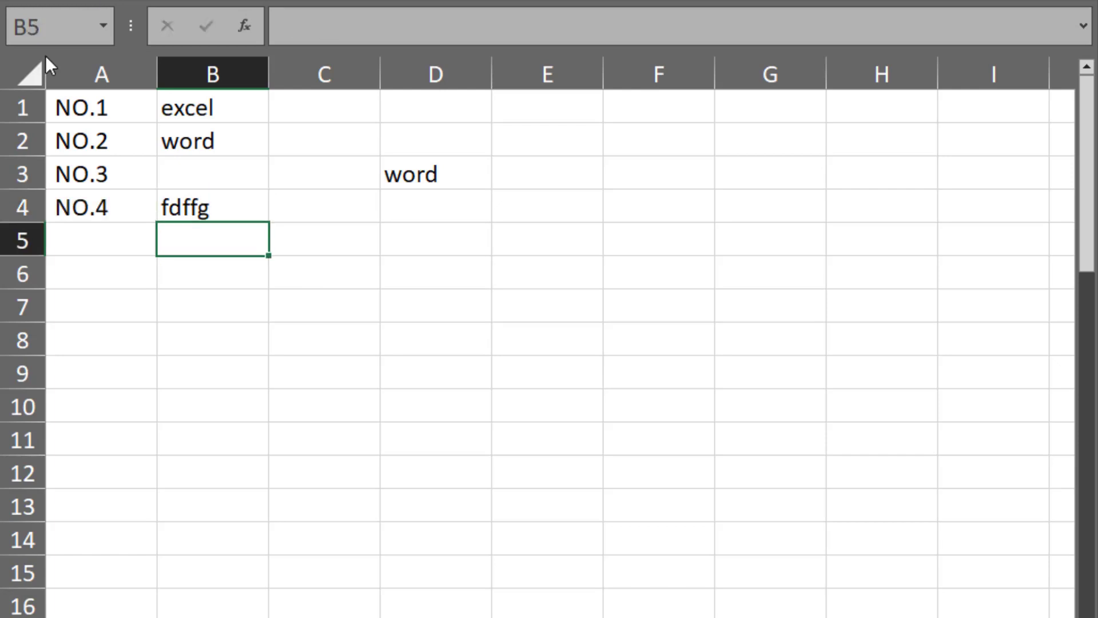
{"action": "left_click", "coordinate": [93, 213]}
{"action": "left_click", "coordinate": [120, 263]}
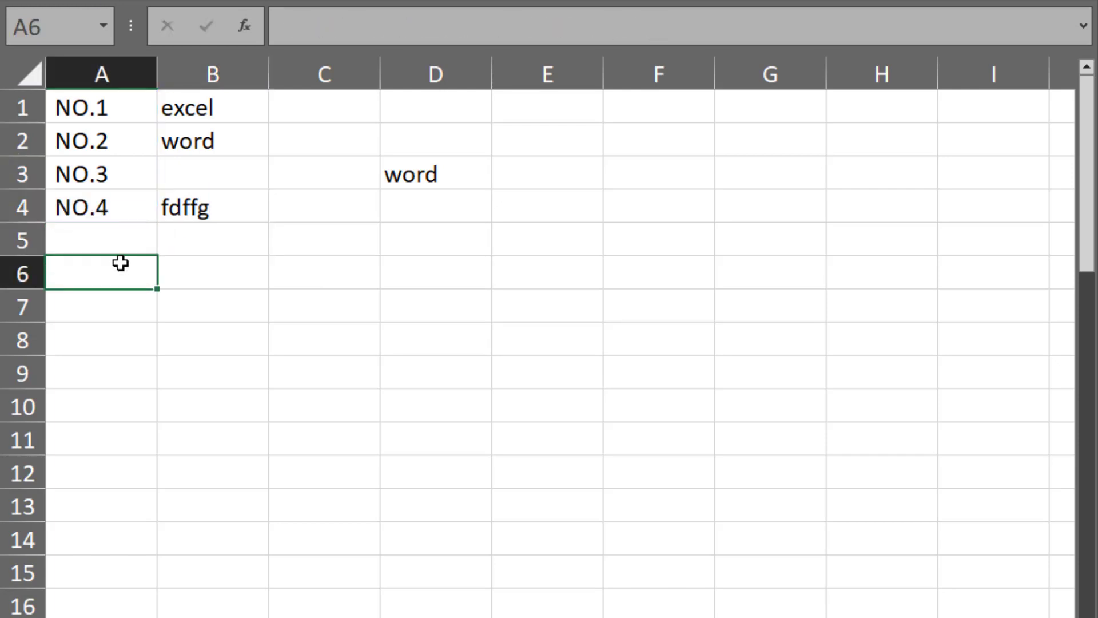